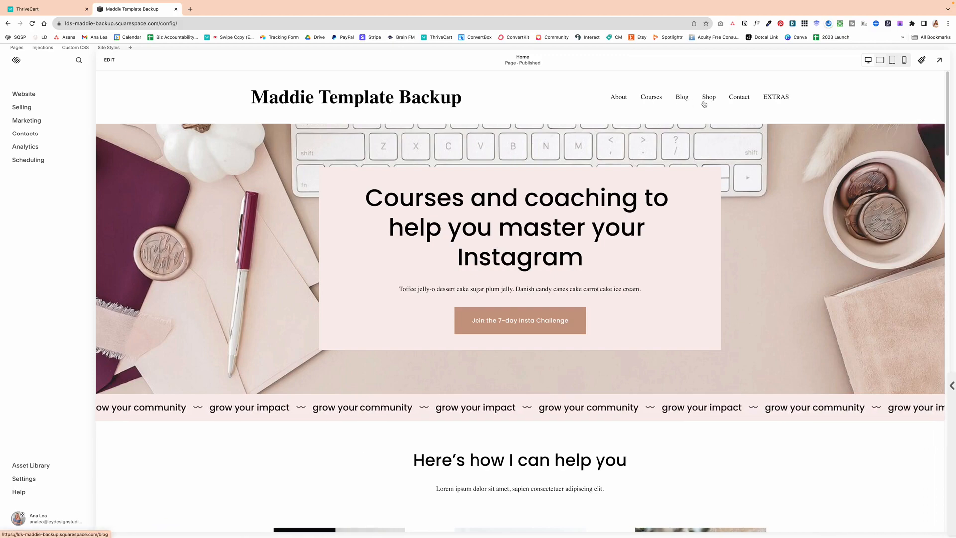
Open the Sales Page of the Squarespace site from its Extras pages.
mouse_move(784, 97)
left_click(785, 121)
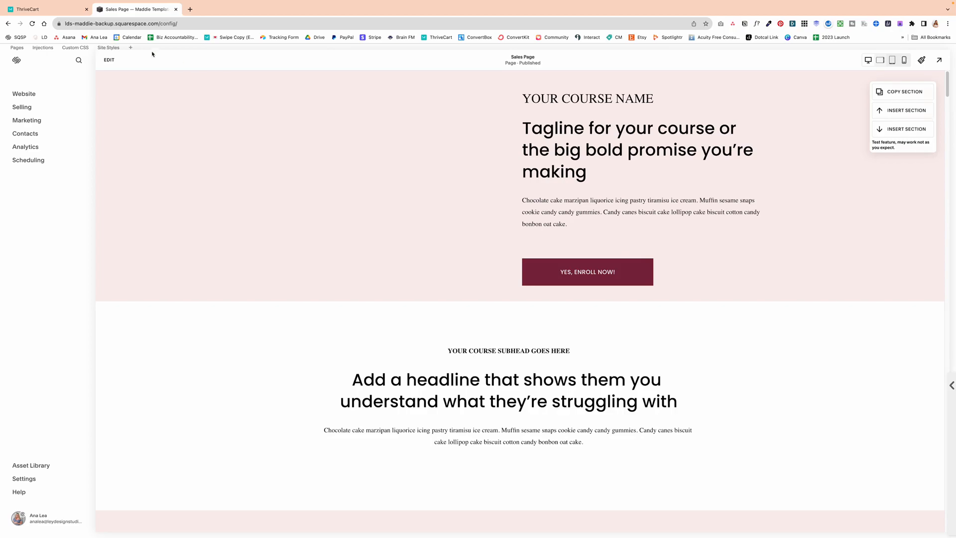
Switch to ThriveCart and open the Squarespace 101 (Copy 2) product for editing.
left_click(51, 11)
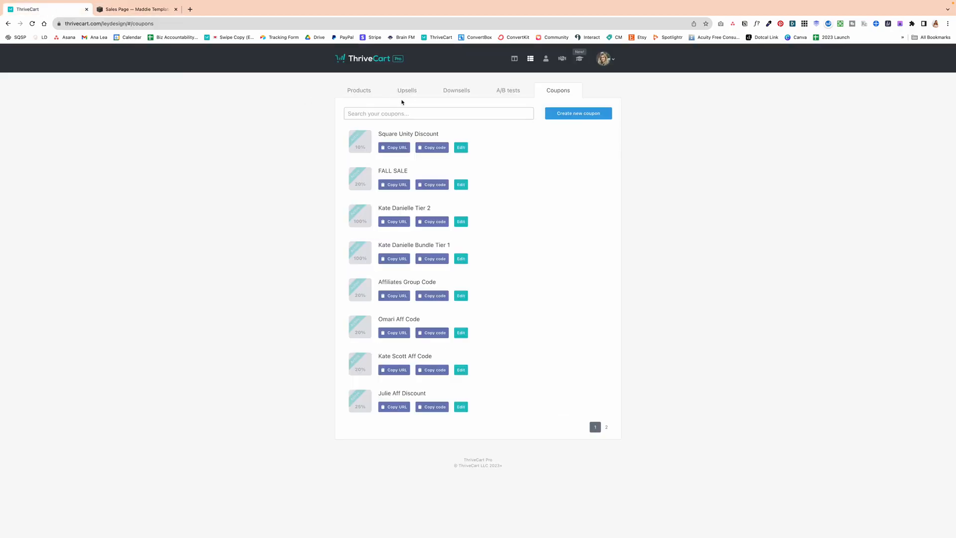
left_click(367, 91)
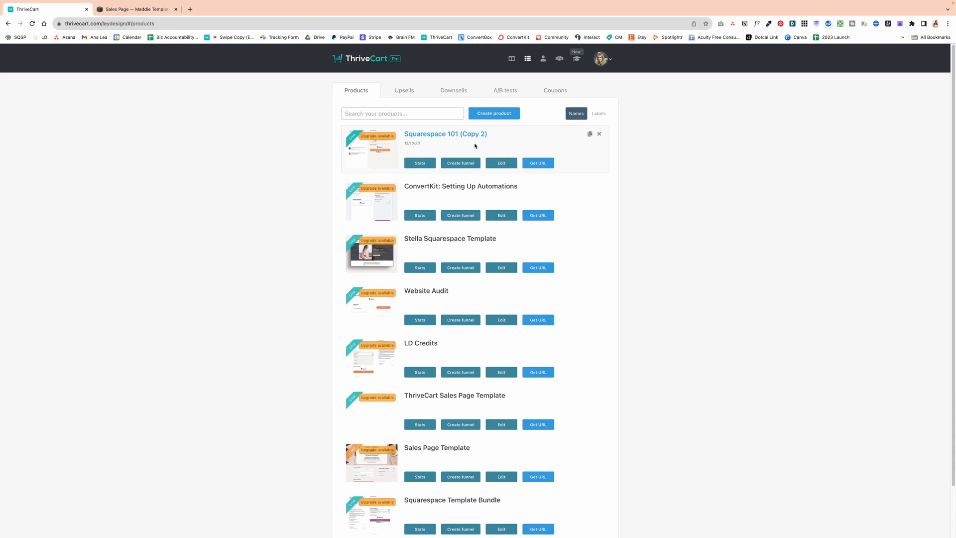
left_click(501, 163)
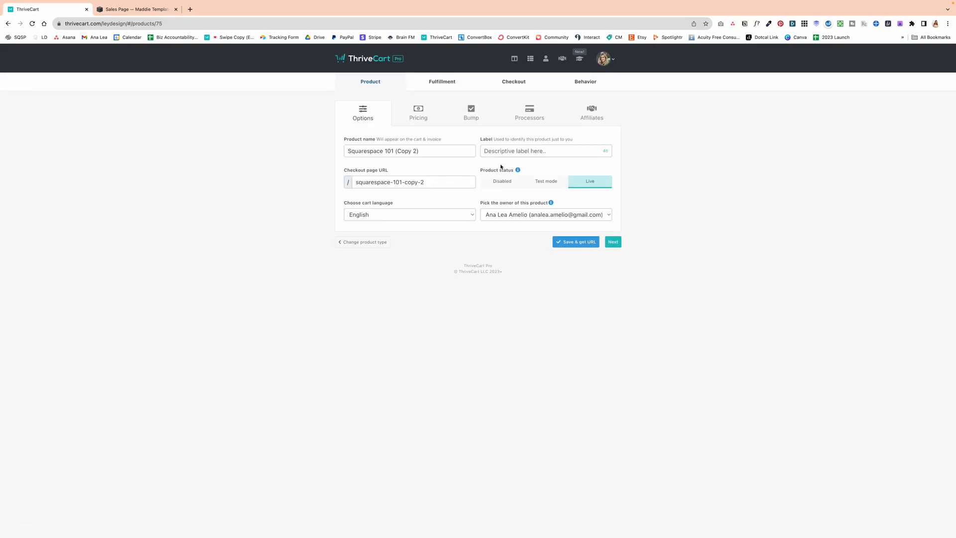
Browse the legacy and new cart designs in the product's checkout design gallery and reload the page.
left_click(504, 87)
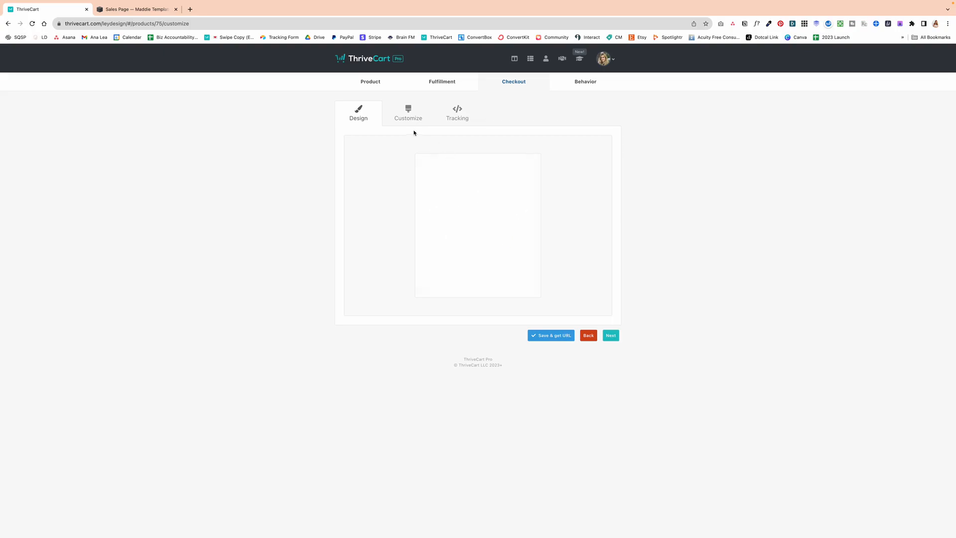
mouse_move(437, 192)
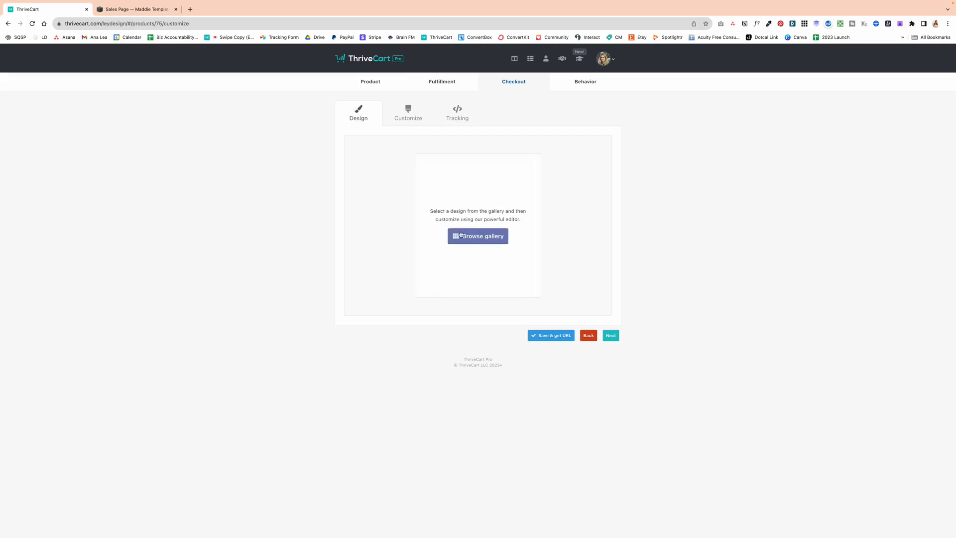
left_click(488, 241)
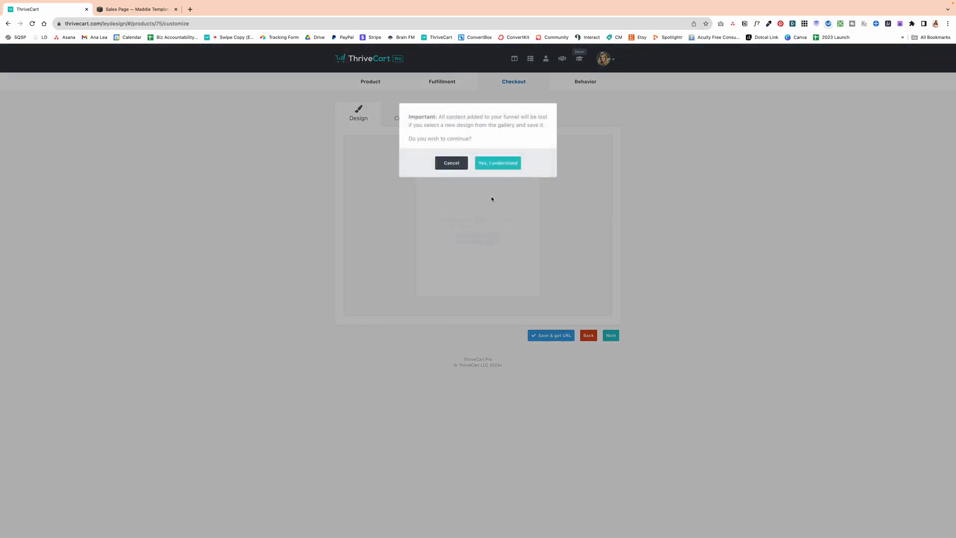
left_click(498, 165)
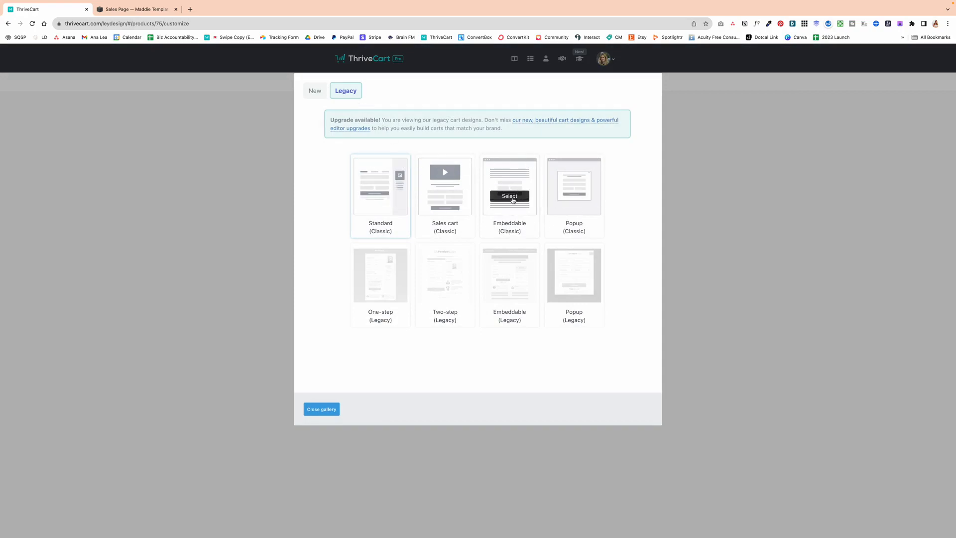
left_click(315, 91)
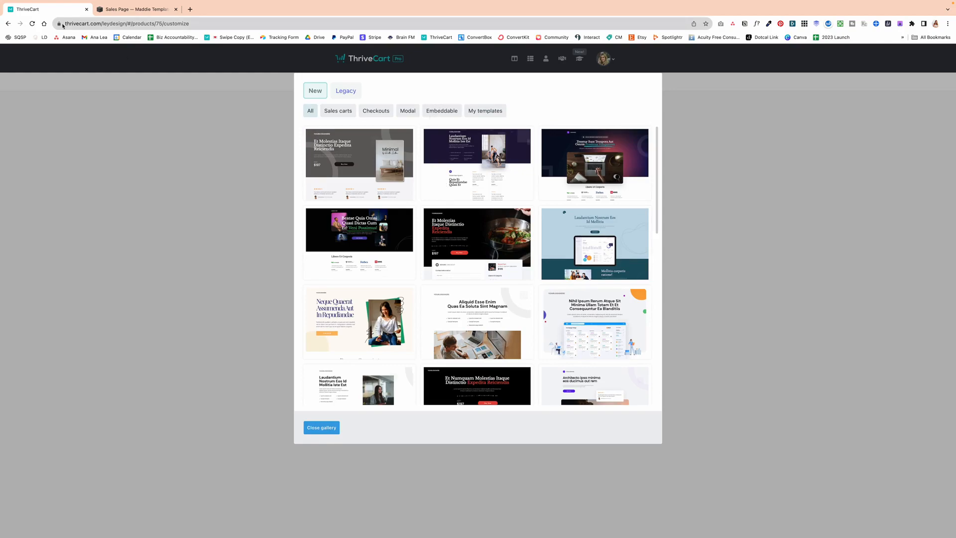
left_click(31, 23)
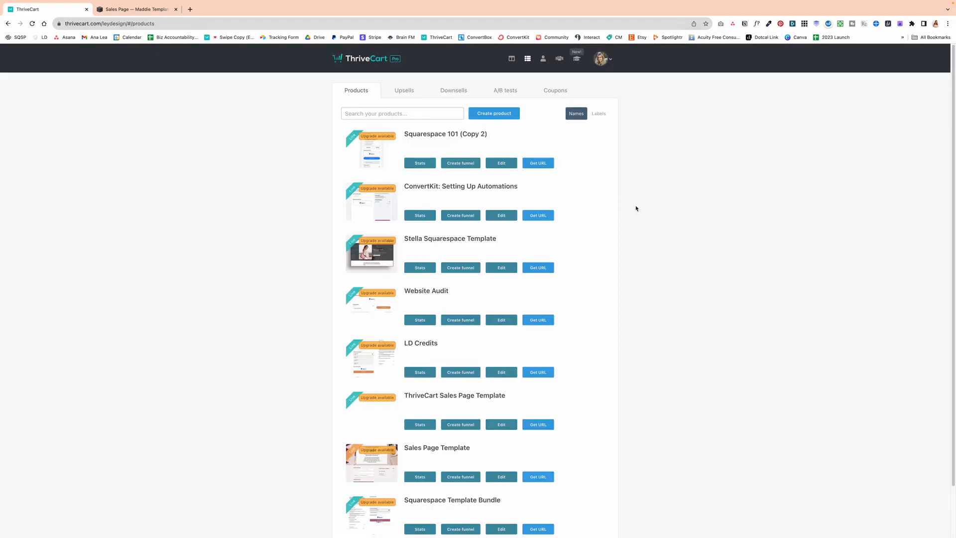
Reopen the Squarespace 101 (Copy 2) product and launch the editor for its checkout design.
left_click(505, 166)
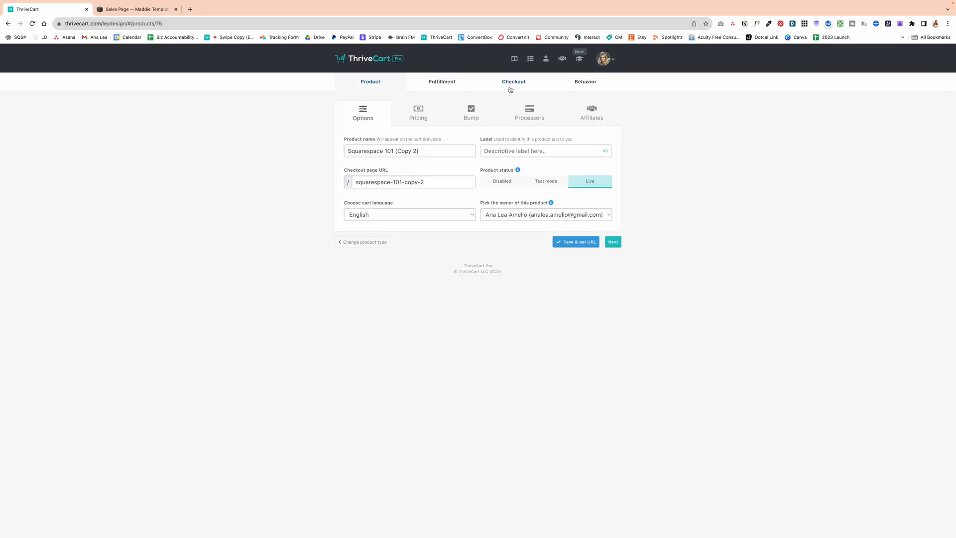
left_click(512, 86)
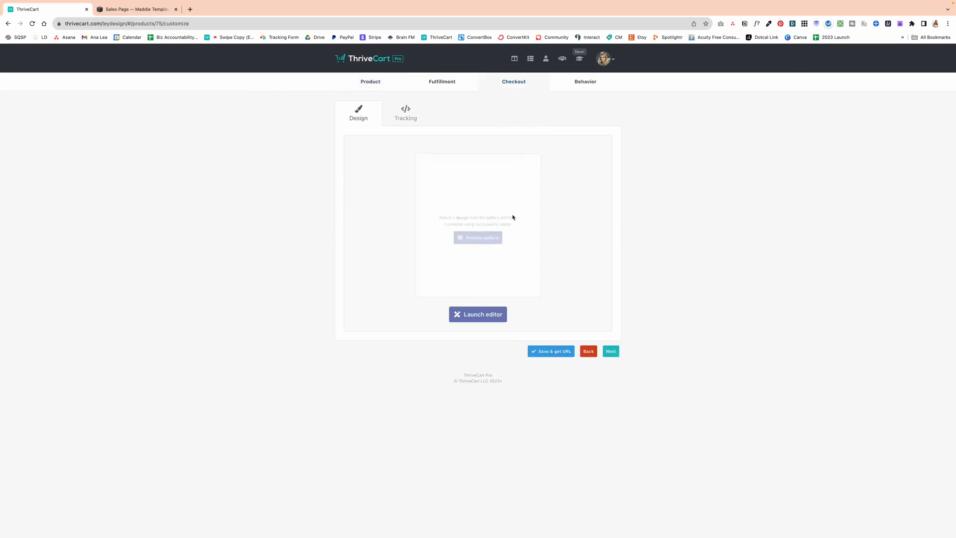
left_click(485, 314)
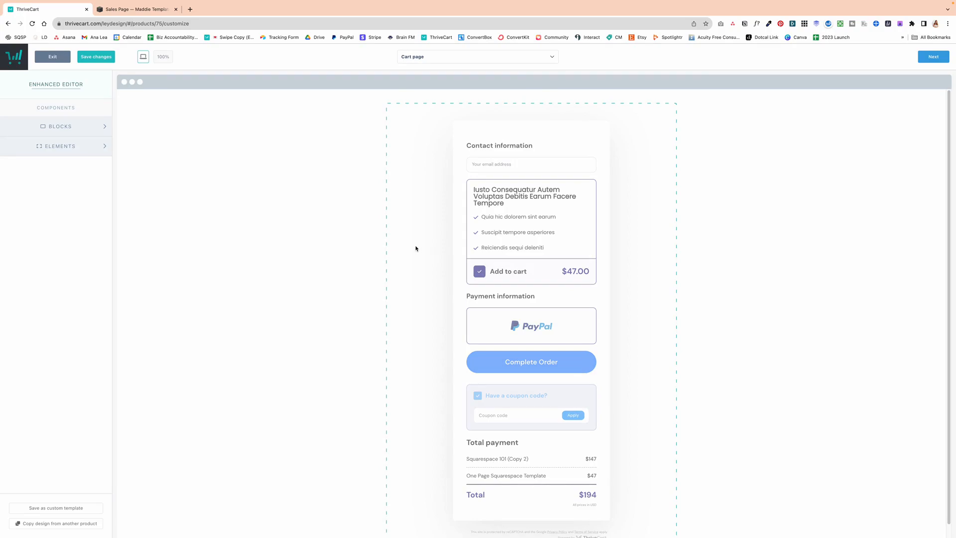
Leave the editor and filter the checkout design gallery to the new embeddable designs.
left_click(52, 56)
left_click(466, 149)
left_click(468, 236)
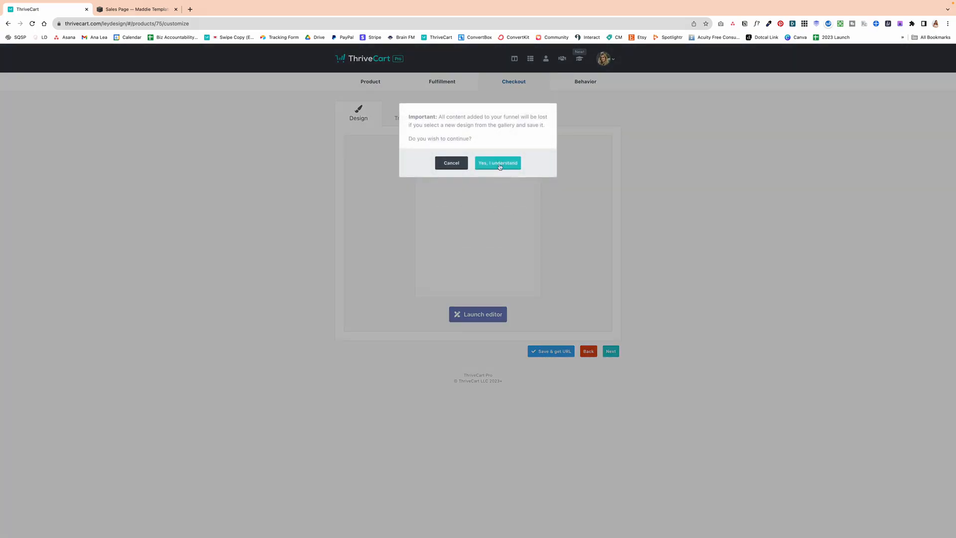
left_click(501, 163)
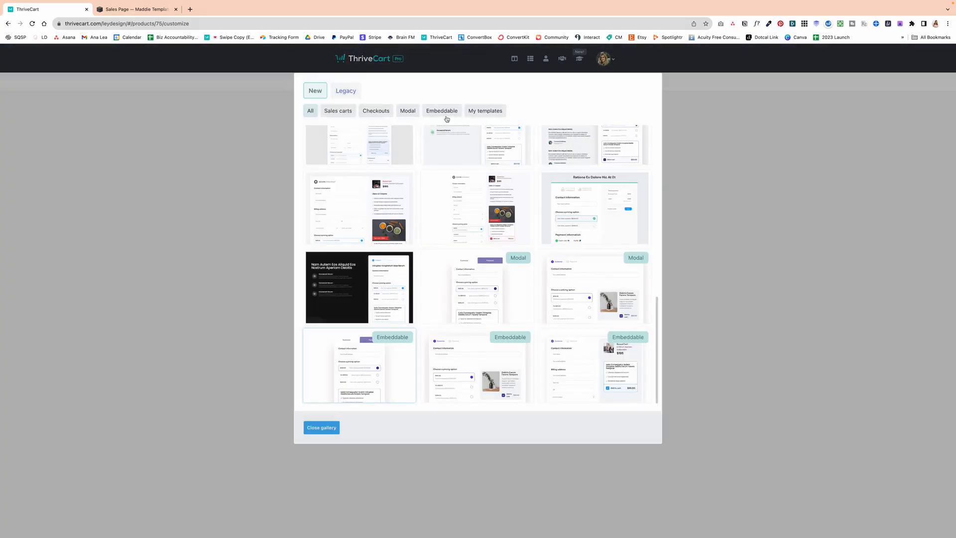
left_click(445, 111)
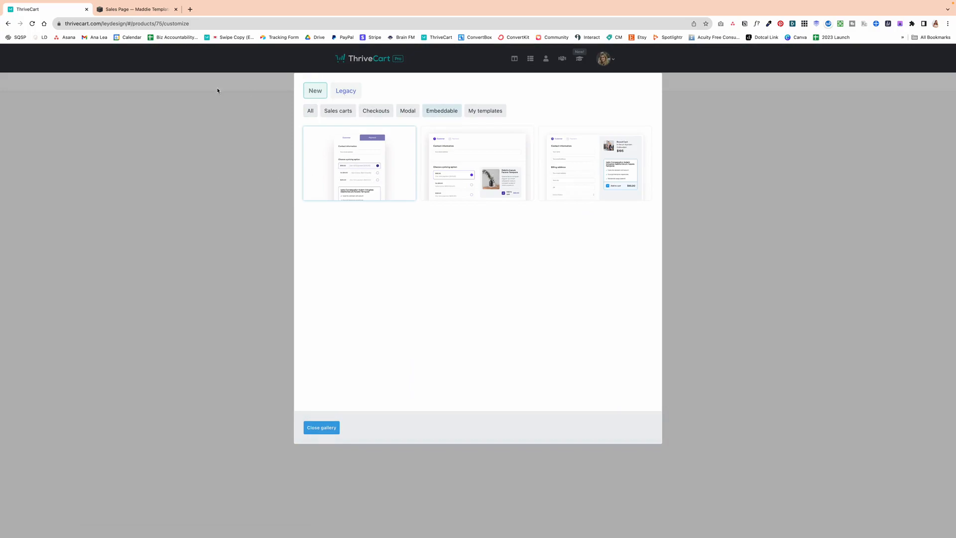
Review the legacy cart designs in the gallery, including Embeddable (Classic), and return to the new designs.
left_click(310, 110)
left_click(352, 94)
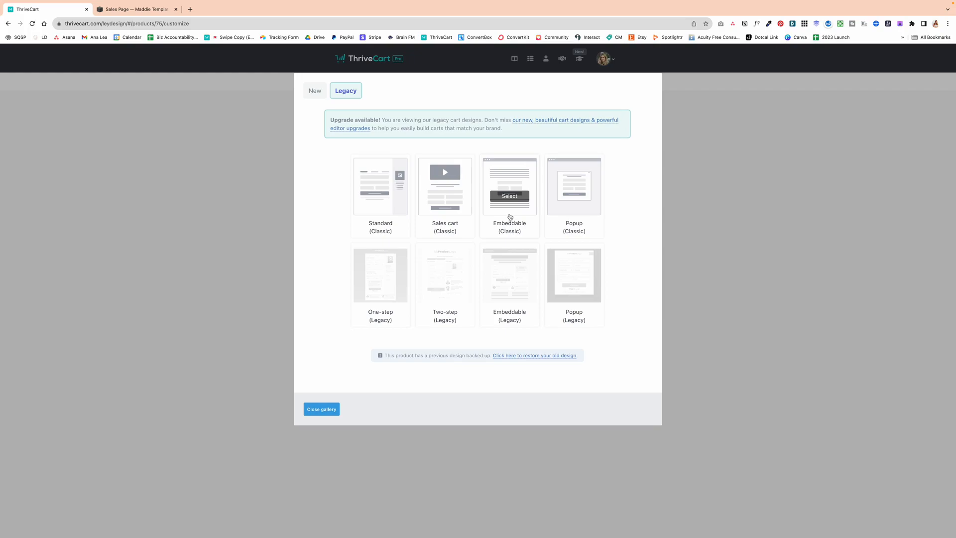
mouse_move(510, 200)
left_click(315, 94)
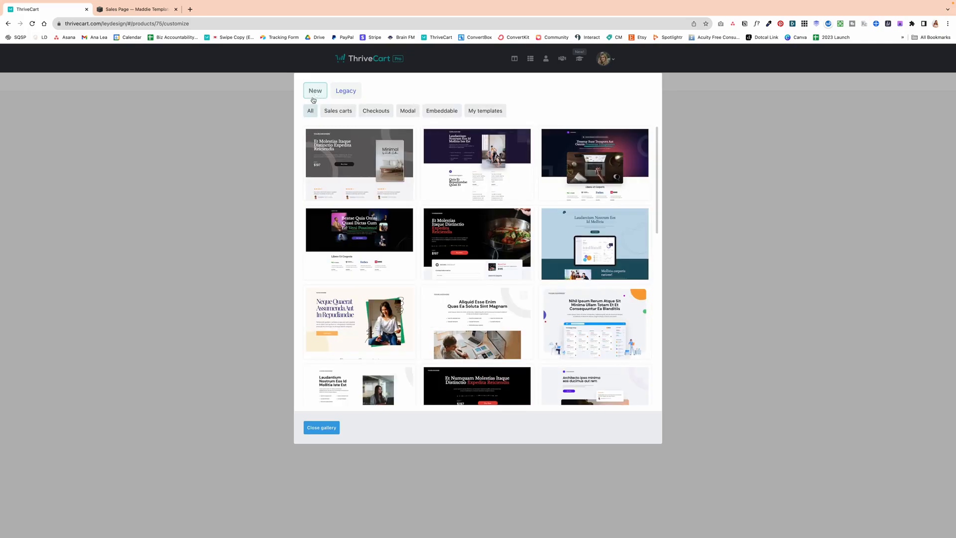
Apply the first new embeddable cart design, the single-column one with Customer and Payment tabs.
left_click(442, 110)
mouse_move(373, 167)
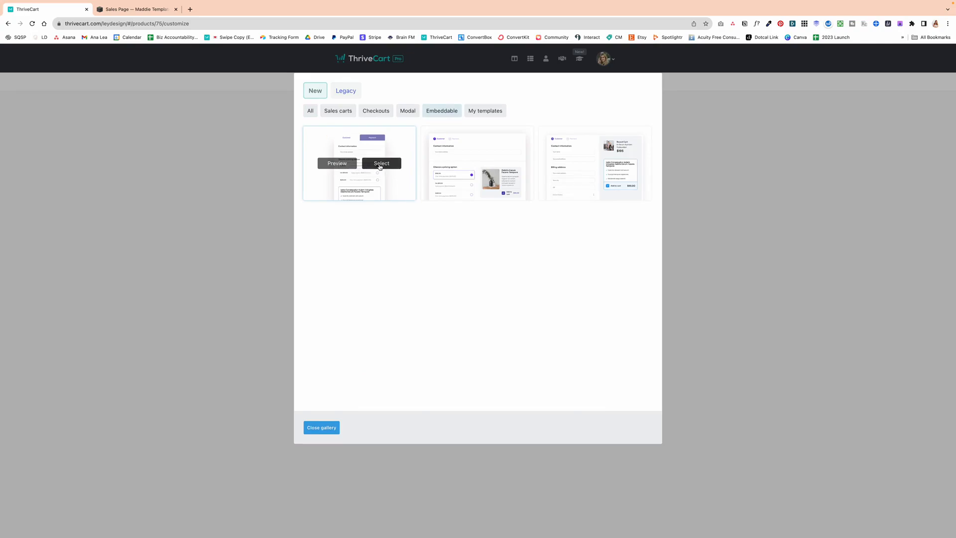
left_click(381, 165)
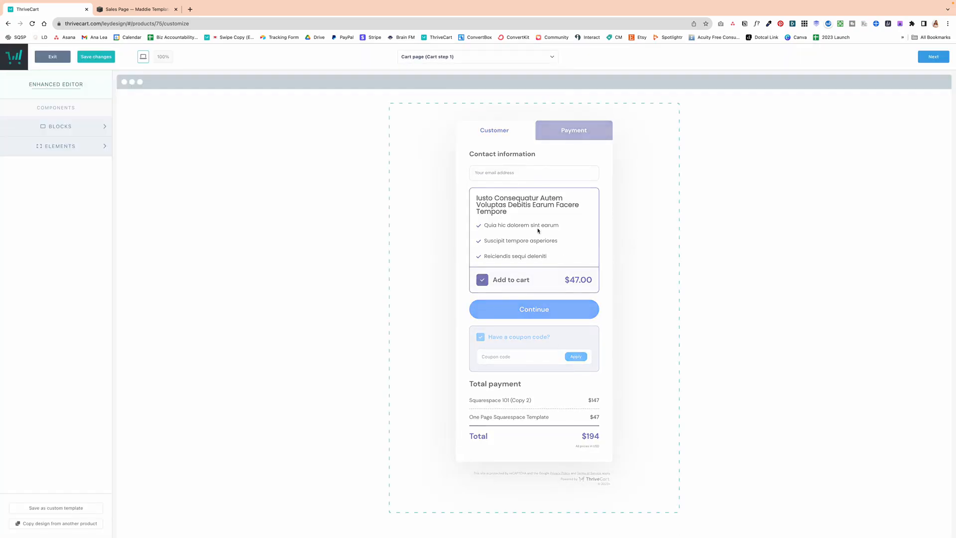
Set the cart block's flow to Single step and complete the design through the success page.
left_click(609, 248)
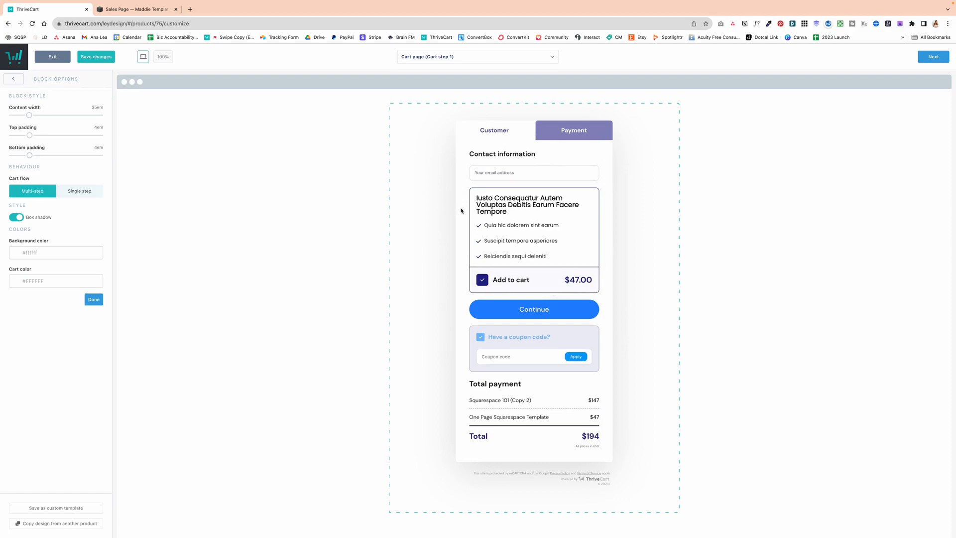
left_click(85, 195)
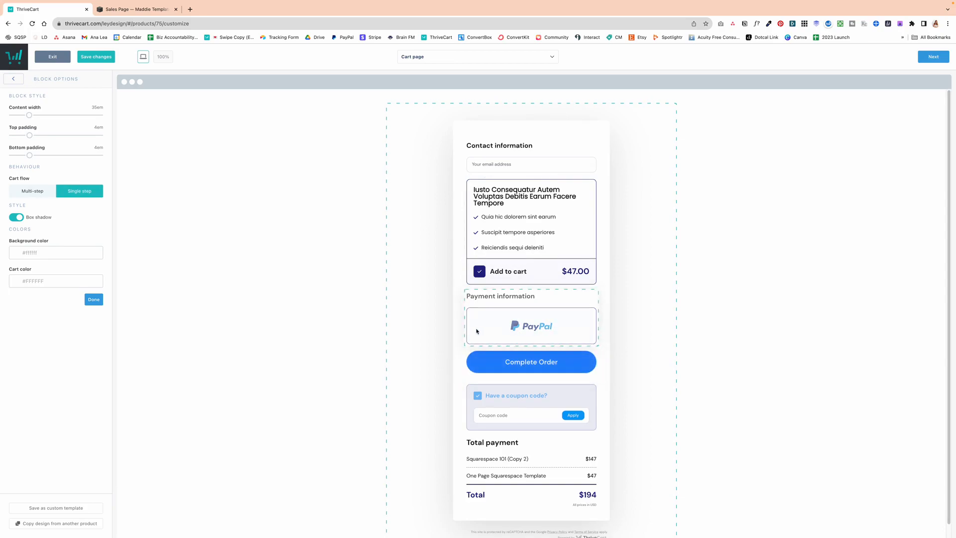
left_click(942, 57)
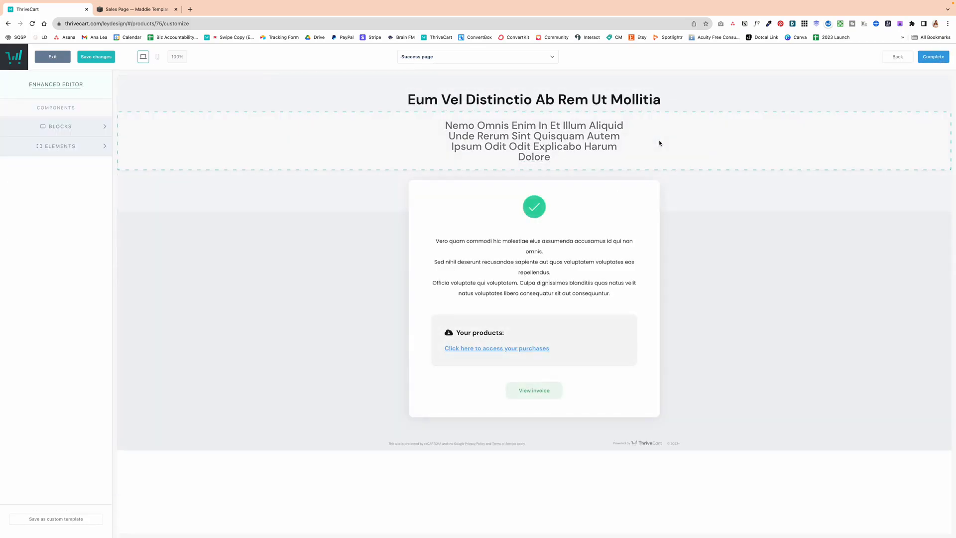
left_click(932, 57)
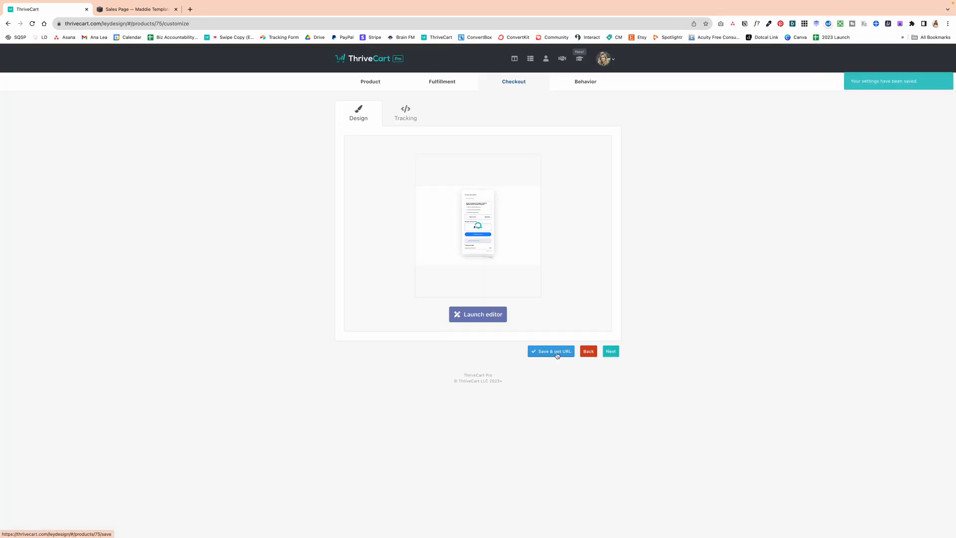
Save the product and copy its checkout embed code.
left_click(557, 354)
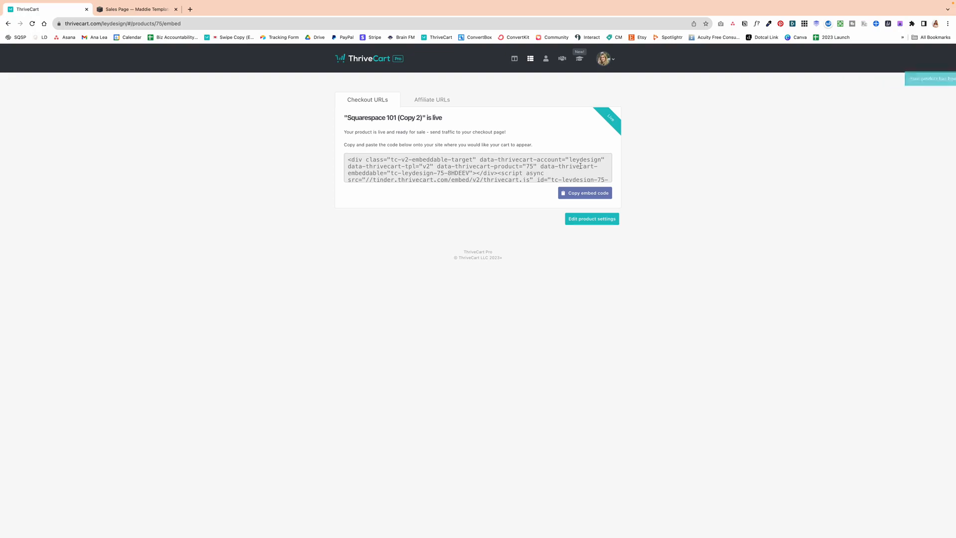
left_click(585, 194)
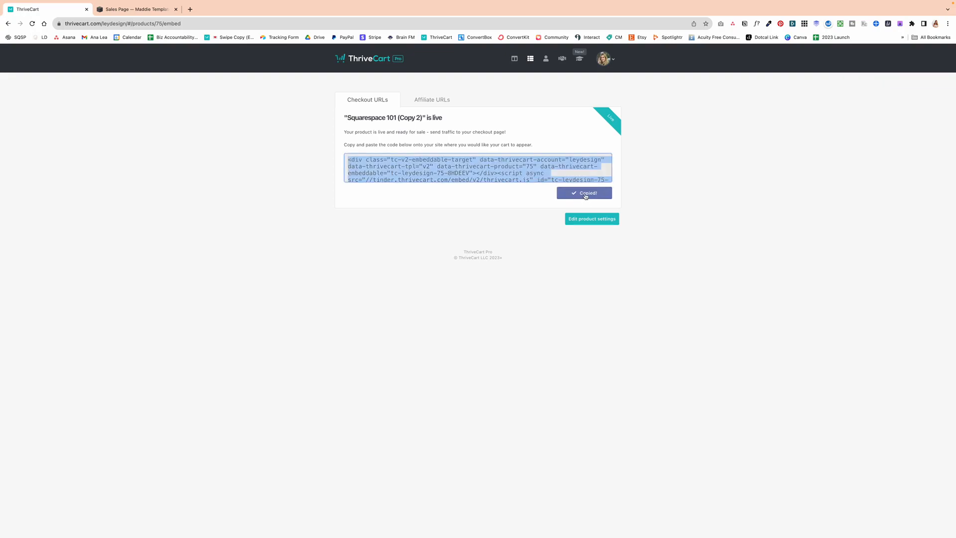
Switch to the Squarespace Sales Page and duplicate the "Choose your payment plan" section above the FAQs.
left_click(150, 10)
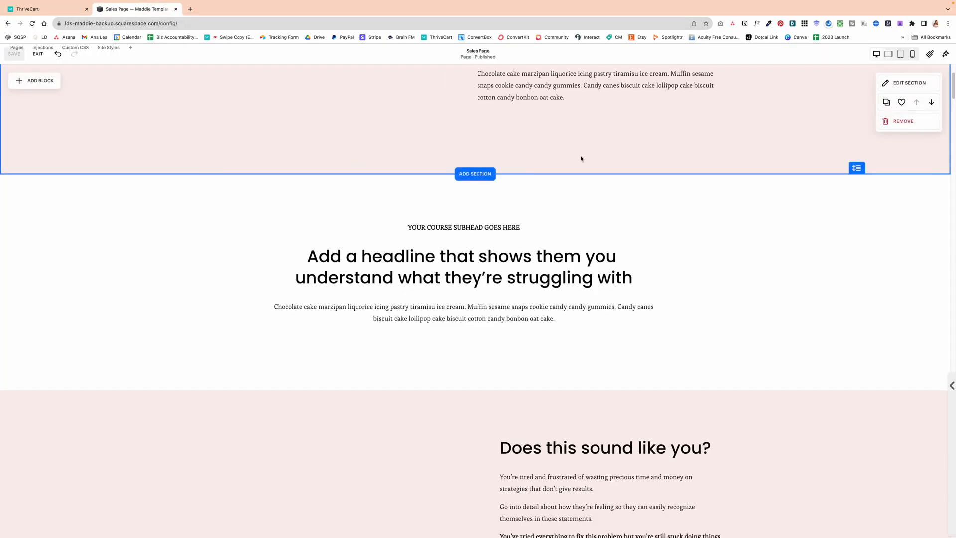
scroll(581, 156, "up", 3)
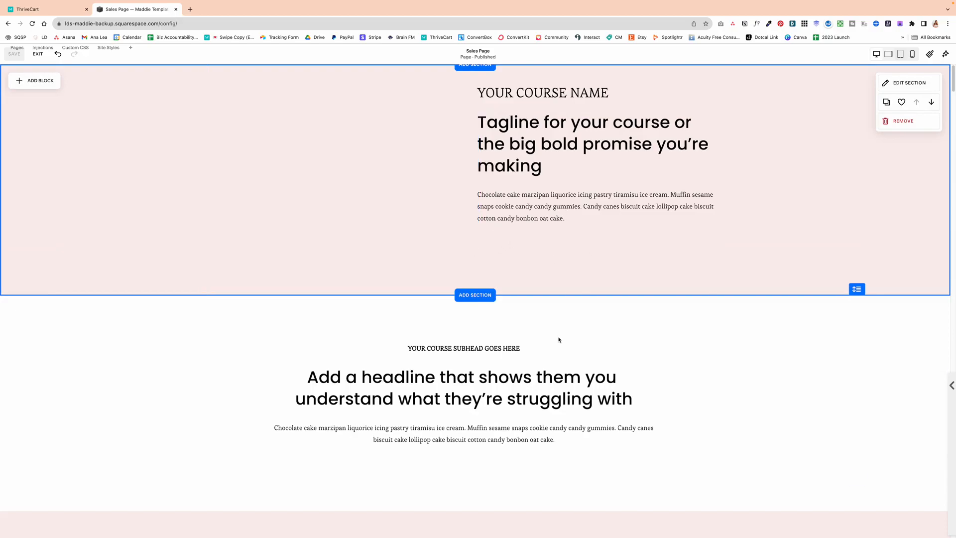
scroll(559, 336, "down", 8)
scroll(559, 355, "down", 5)
scroll(560, 356, "down", 20)
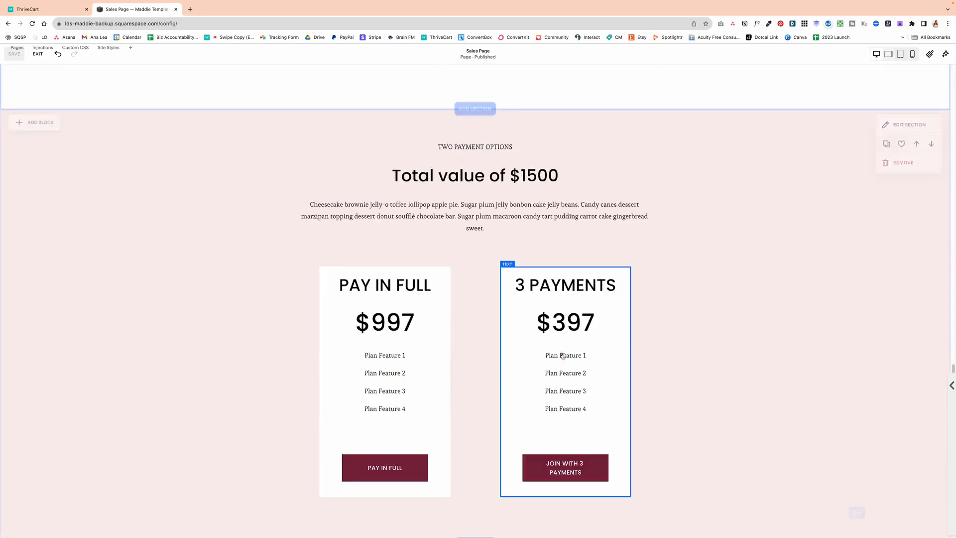
scroll(564, 358, "down", 5)
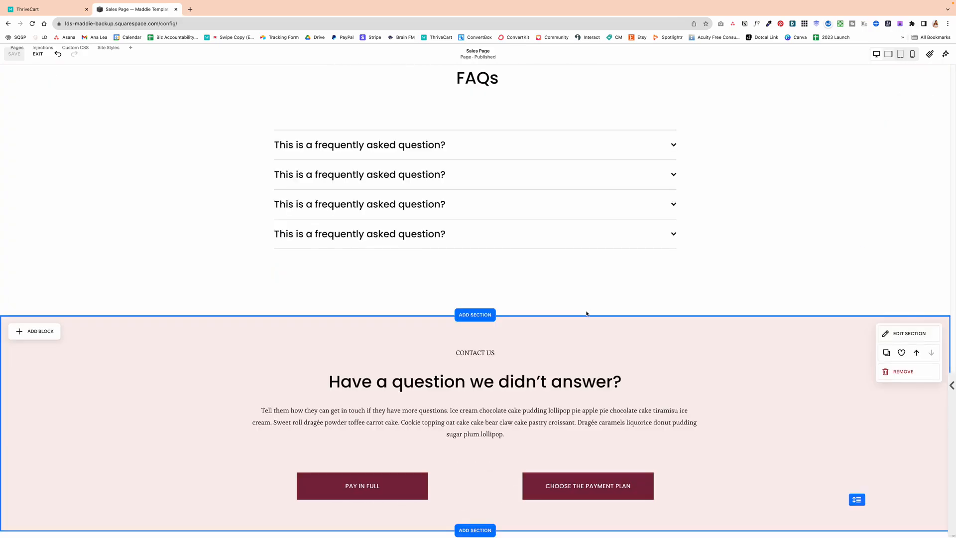
scroll(557, 286, "up", 8)
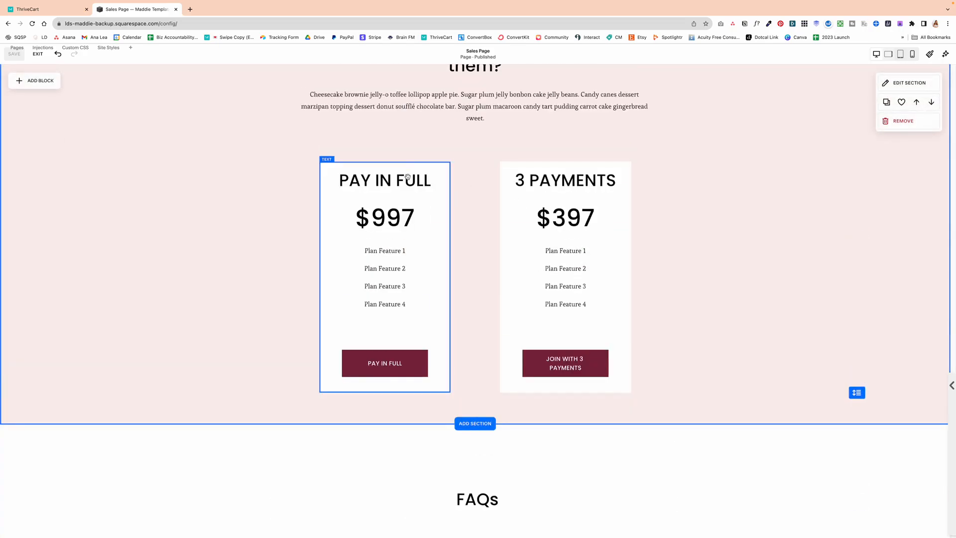
scroll(466, 273, "down", 2)
scroll(471, 264, "up", 4)
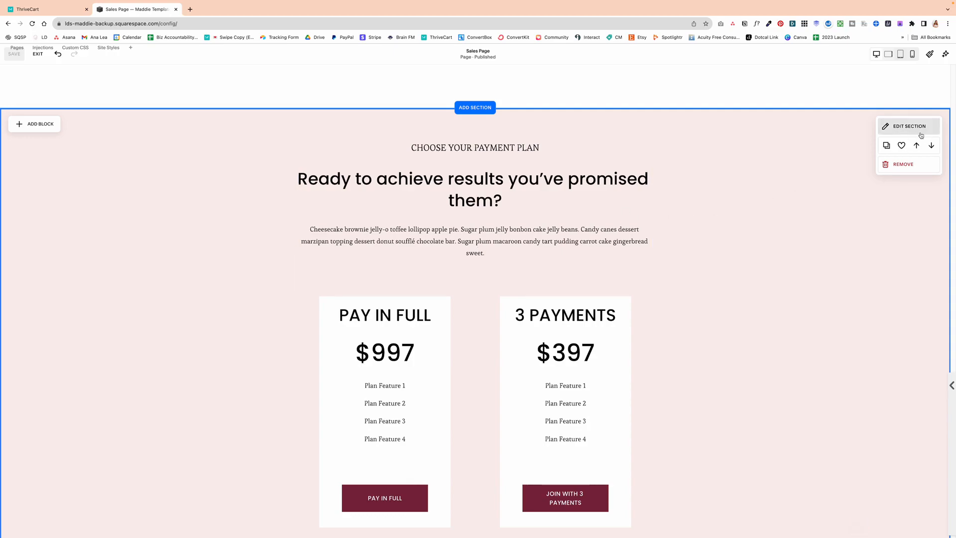
left_click(886, 145)
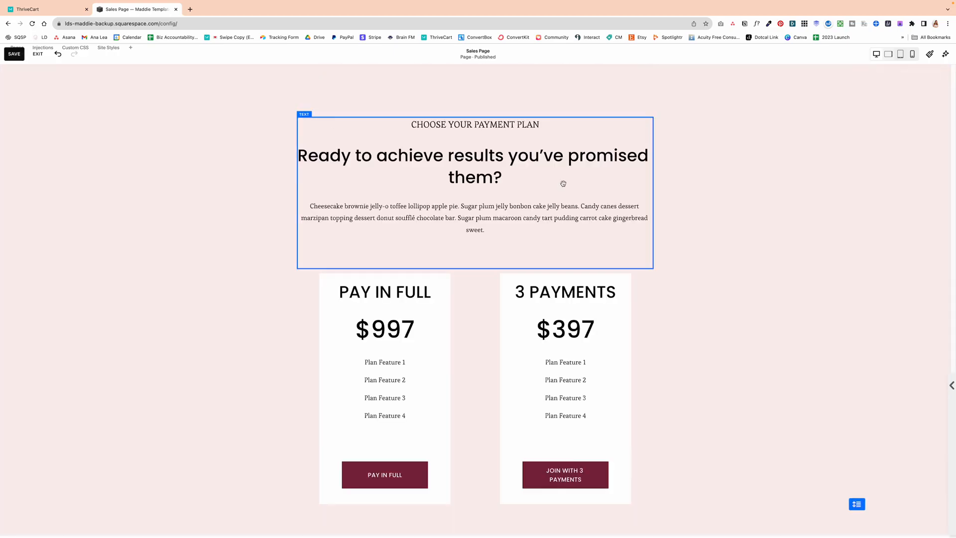
Delete the Pay in Full and 3 Payments cards with their buttons from the duplicated payment plan section.
scroll(371, 221, "down", 2)
left_click_drag(226, 158, 742, 373)
key("Delete")
Shorten the heading text block in the duplicated payment plan section by raising its lower edge.
scroll(492, 100, "up", 1)
left_click(493, 100)
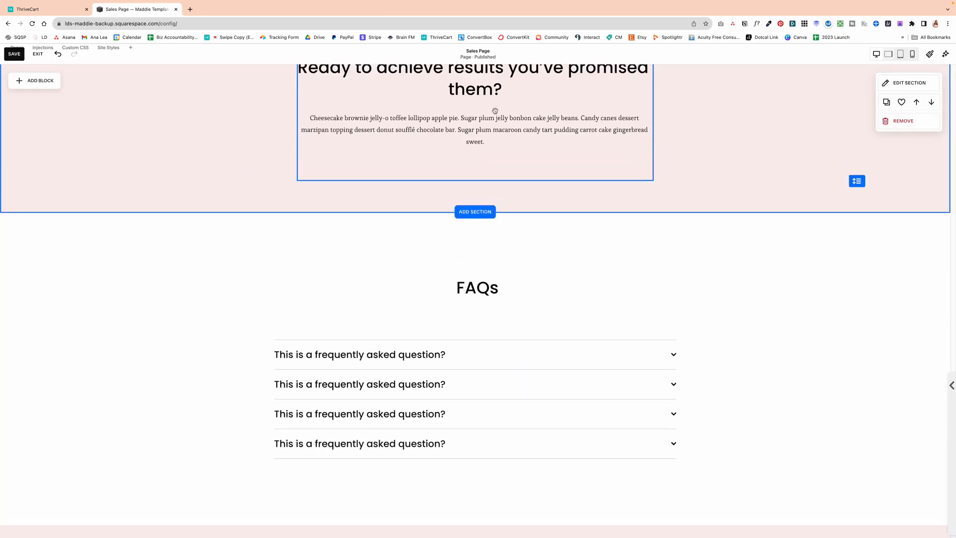
left_click_drag(473, 180, 474, 150)
left_click(359, 166)
scroll(357, 166, "up", 3)
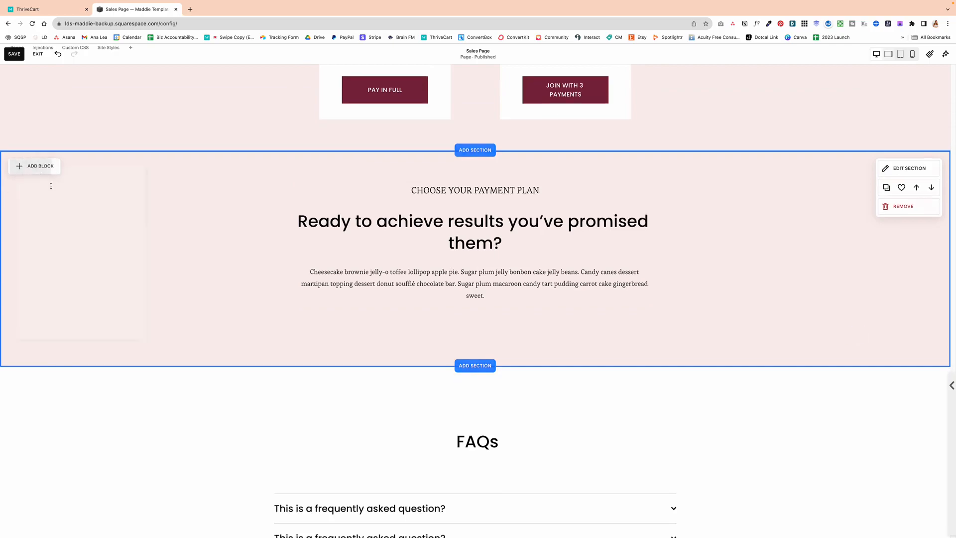
Add a code block below the heading text in the duplicated payment section, stretched to the text's width and made taller.
left_click(34, 171)
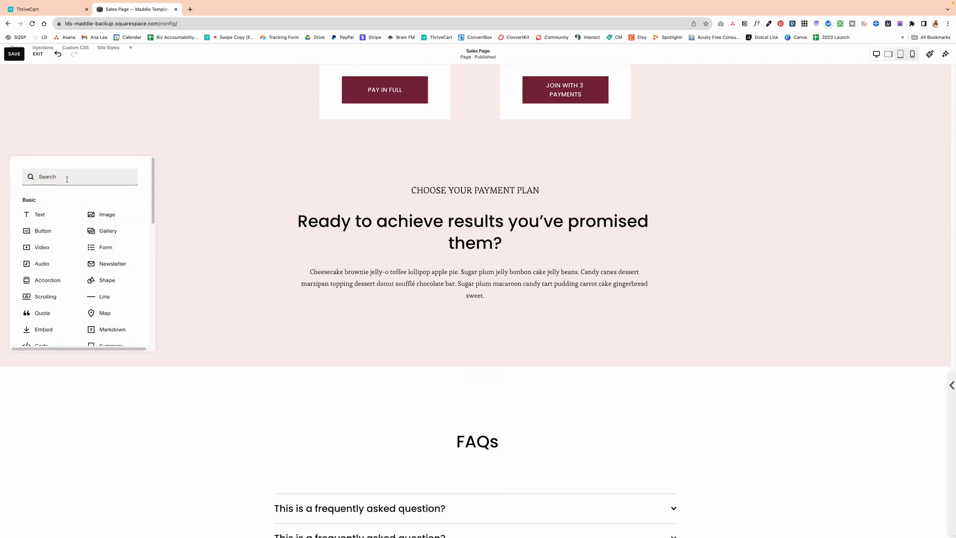
type("code")
left_click(42, 218)
left_click_drag(252, 198, 362, 310)
left_click_drag(258, 263, 656, 317)
left_click_drag(475, 331, 468, 429)
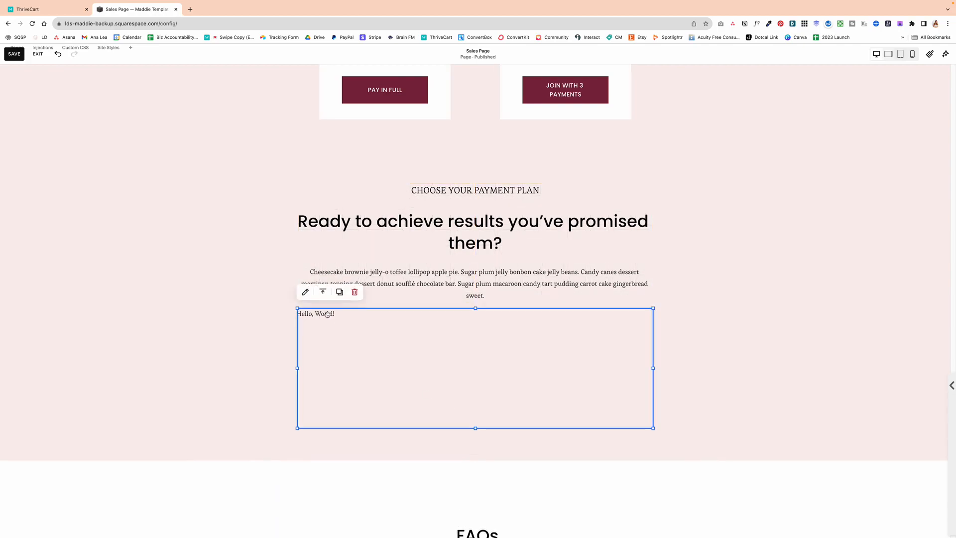
Replace the code block's placeholder HTML with the copied ThriveCart embed code and save the page.
left_click(305, 292)
left_click_drag(758, 357, 698, 342)
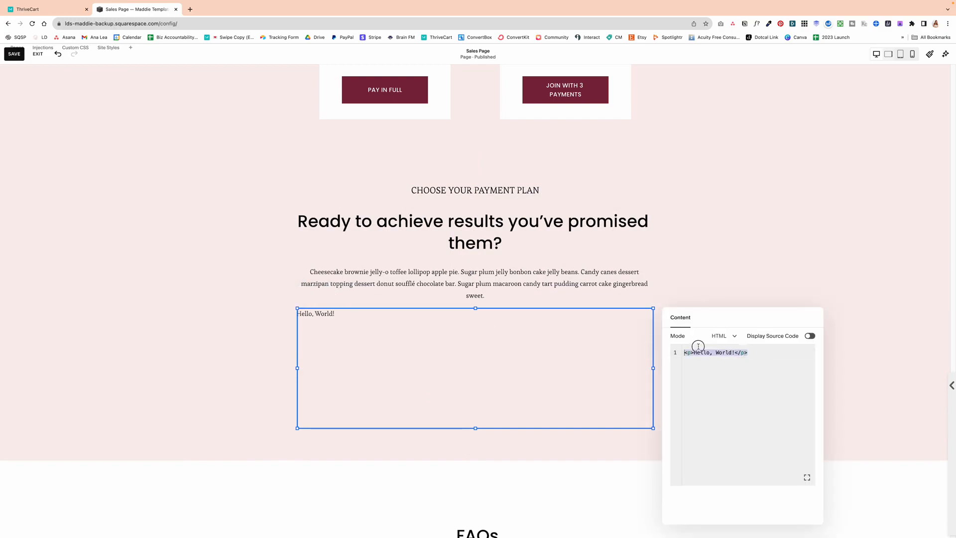
key("BackSpace")
key("ctrl+v")
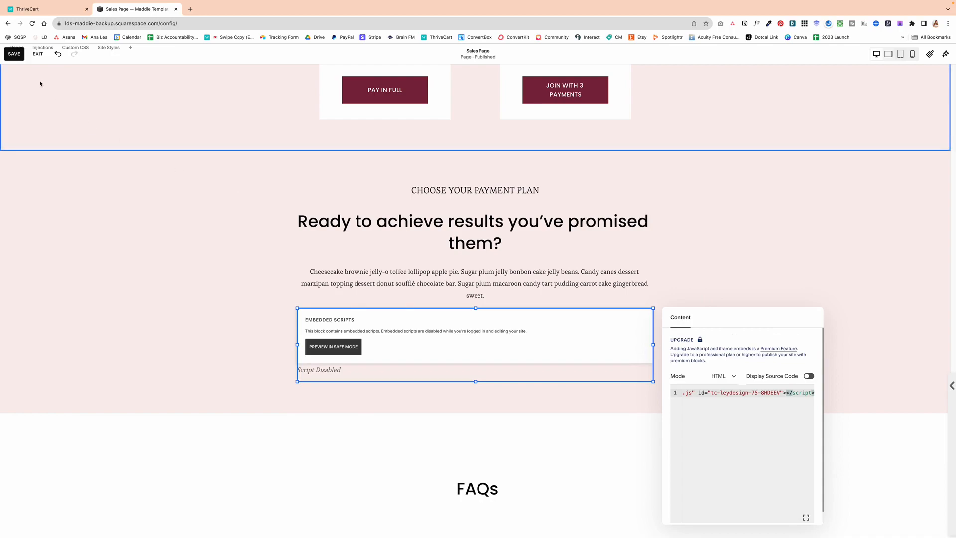
left_click(14, 55)
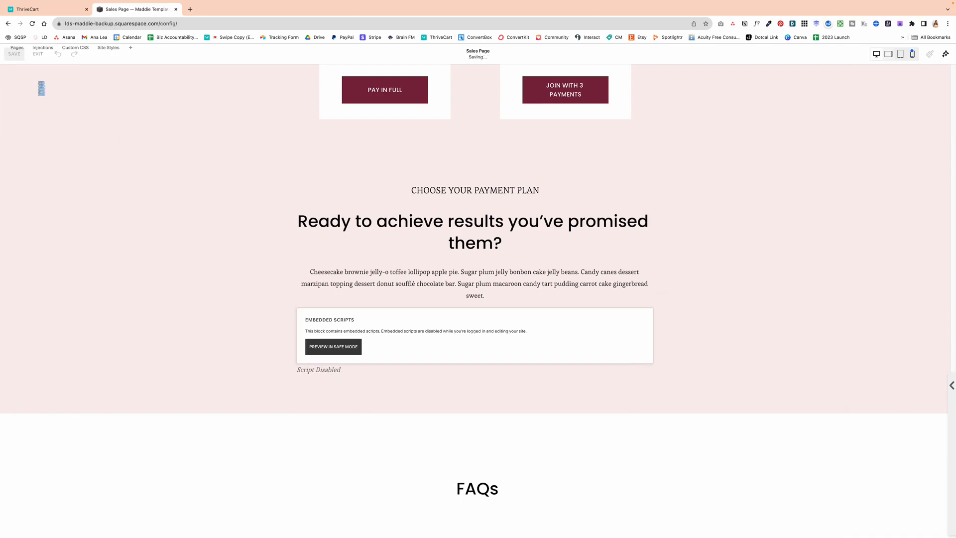
Exit page editing and examine the embedded checkout in the payment section.
left_click(38, 55)
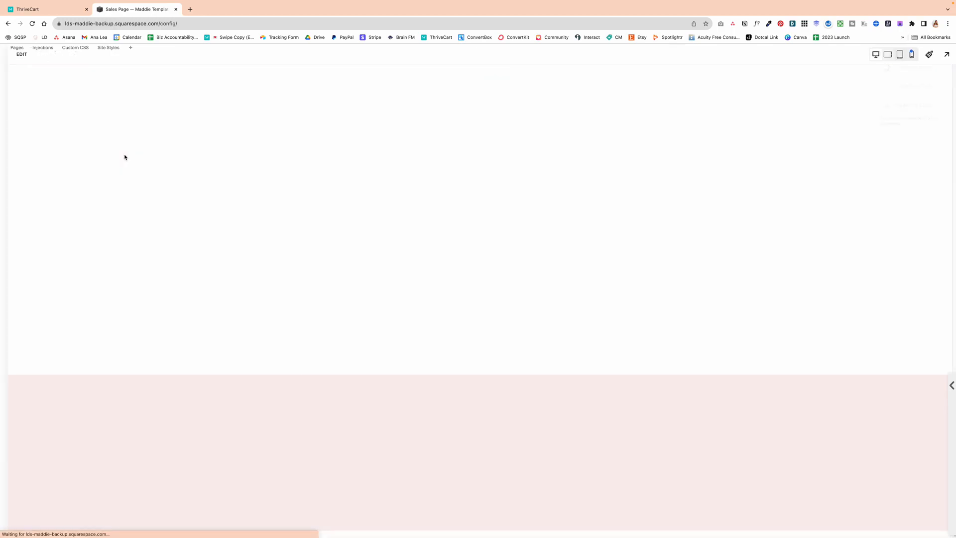
scroll(505, 278, "down", 20)
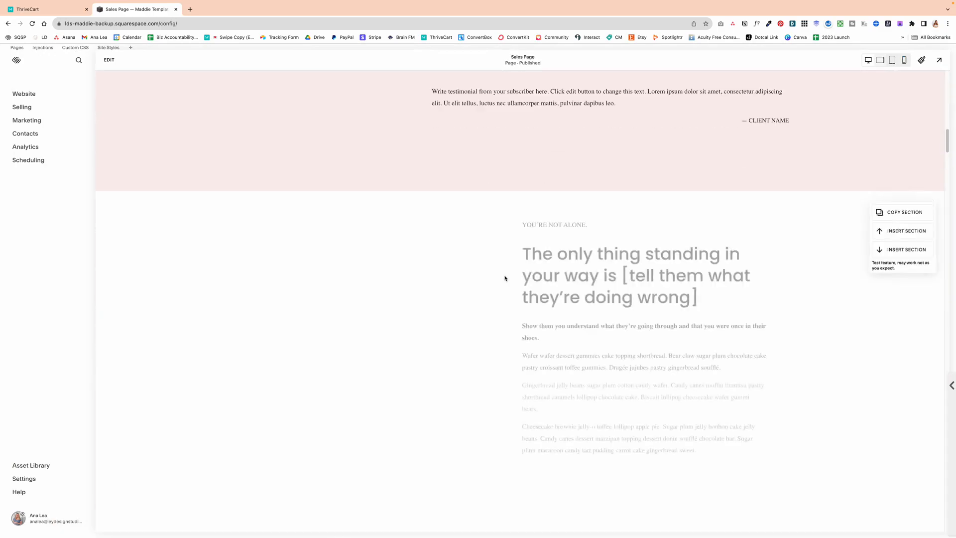
scroll(505, 278, "down", 10)
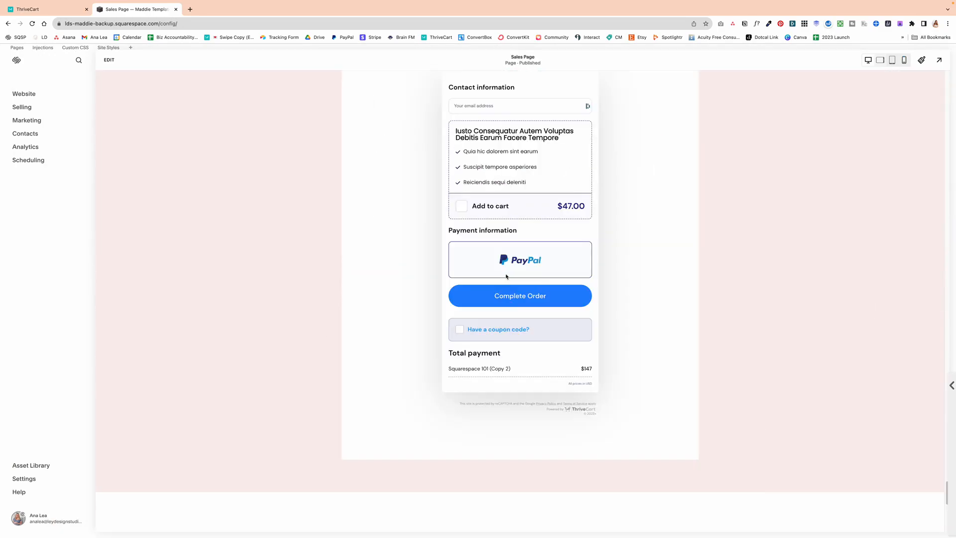
scroll(570, 297, "down", 2)
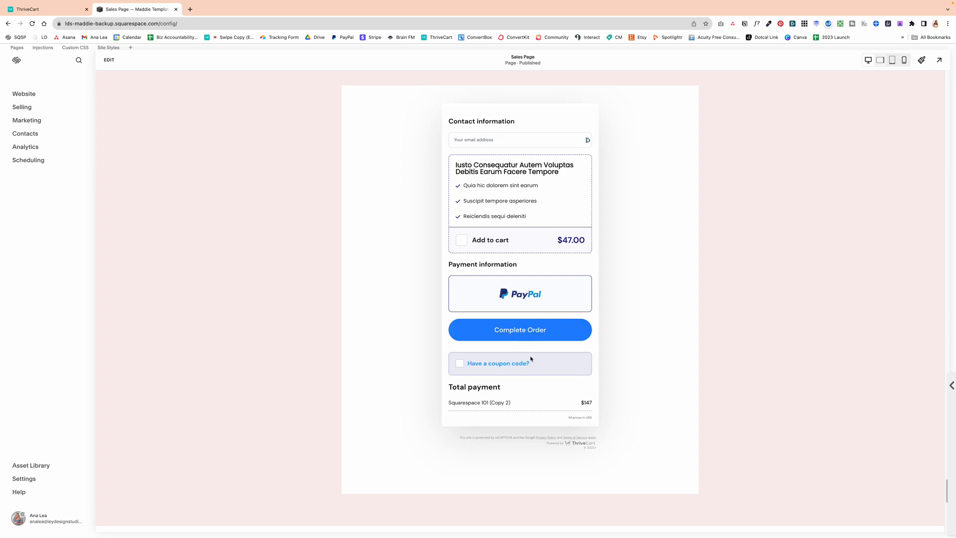
scroll(531, 365, "down", 1)
scroll(532, 369, "up", 2)
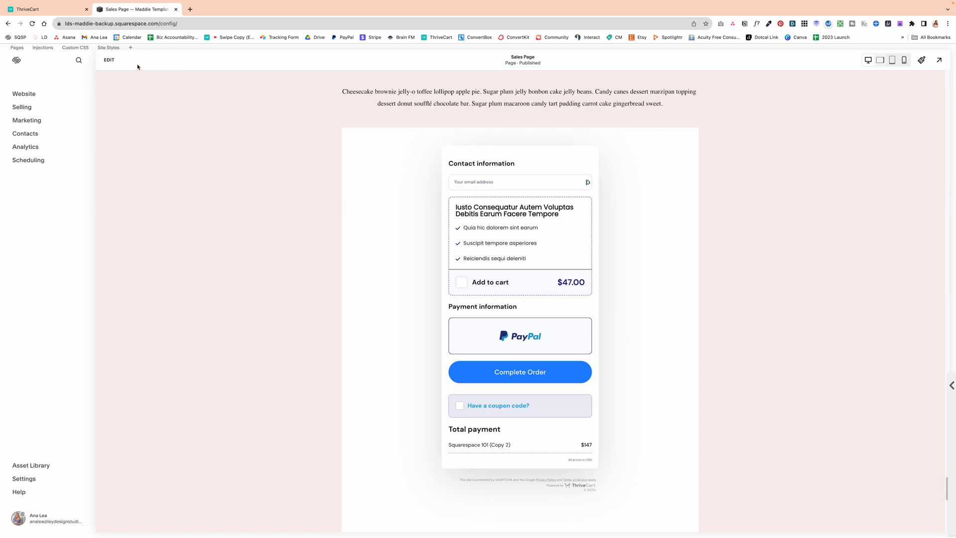
Reopen the page for editing, remove the payment section with the embedded checkout, and save.
left_click(110, 60)
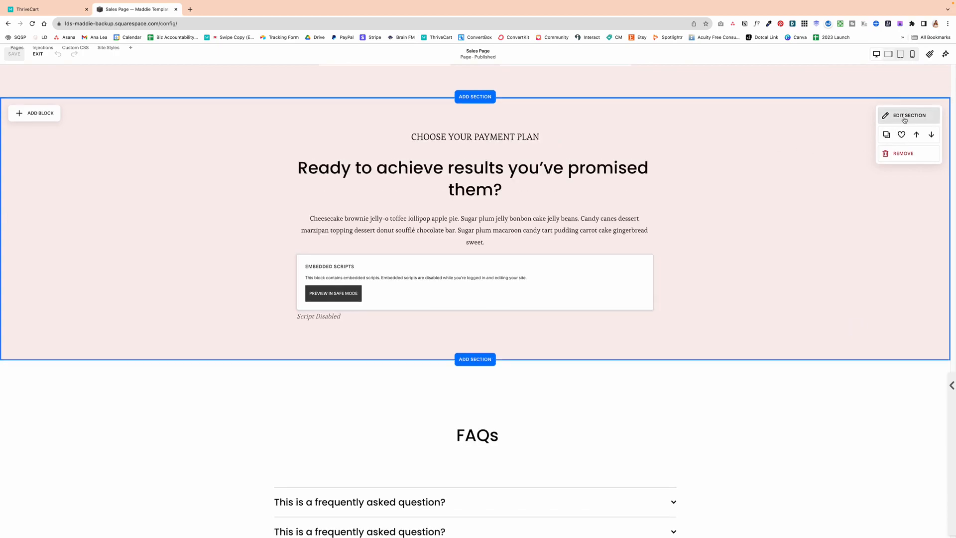
left_click(903, 154)
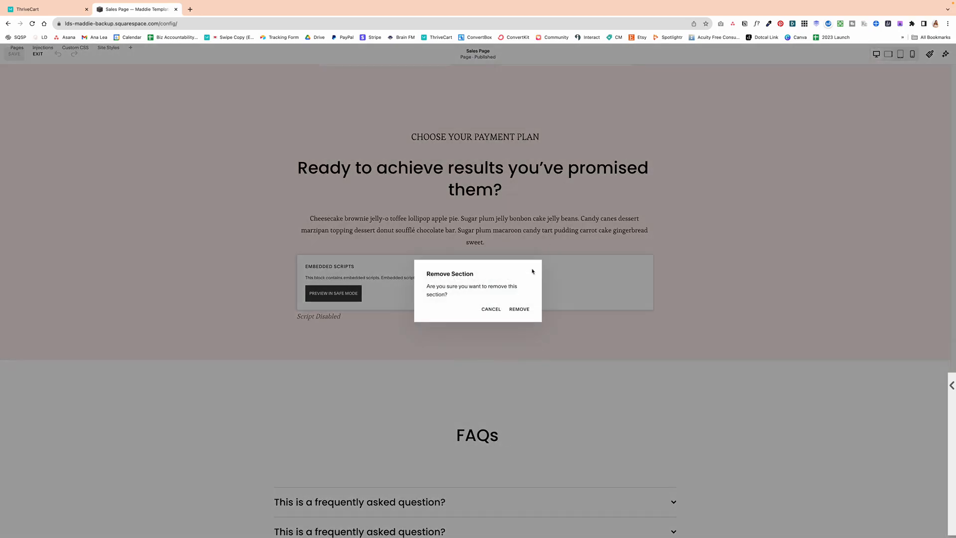
left_click(516, 309)
left_click(14, 53)
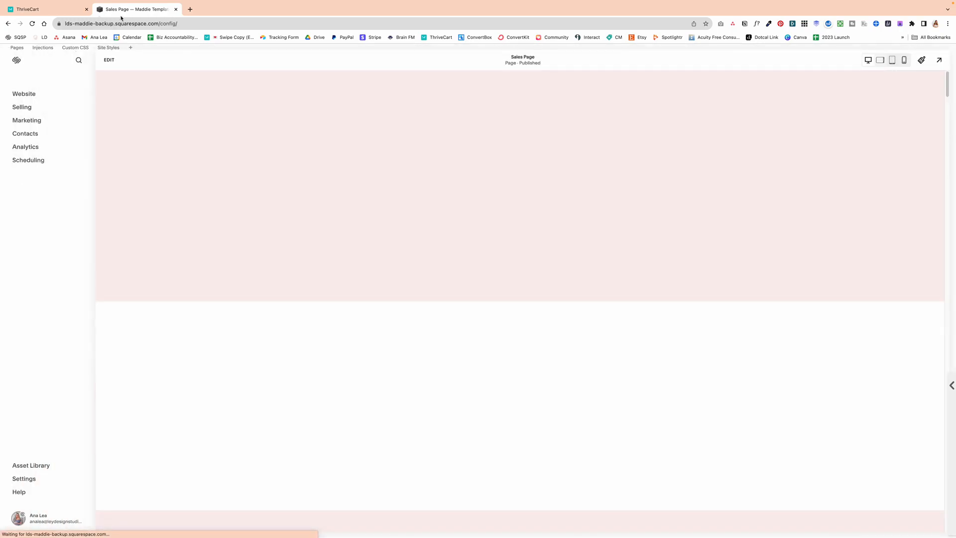
Switch to ThriveCart and replace the product's checkout design with the single-column Modal template from the gallery.
left_click(54, 10)
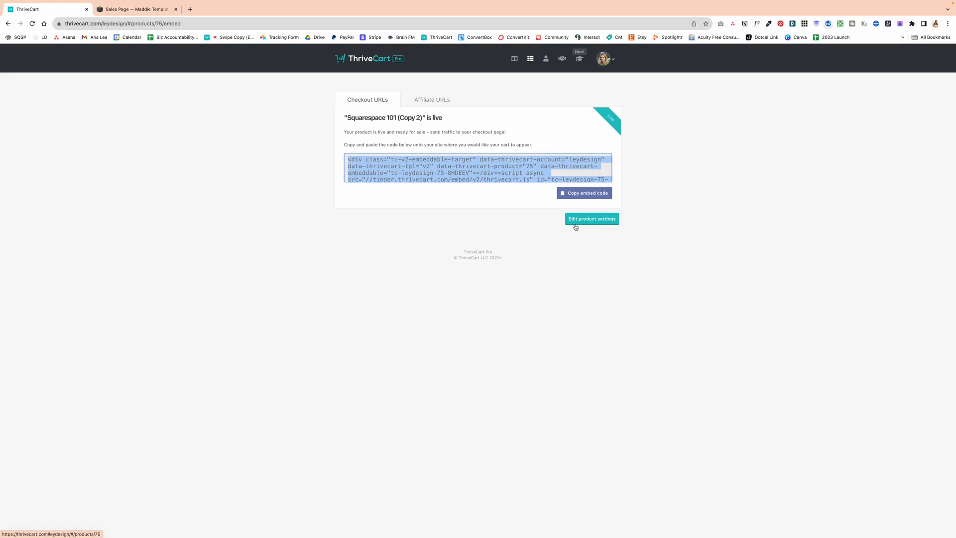
left_click(598, 224)
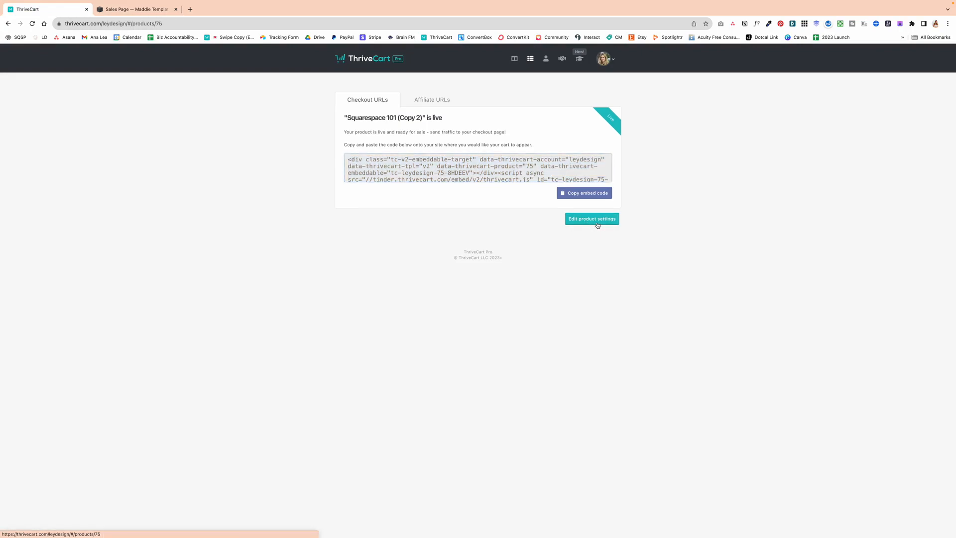
left_click(513, 82)
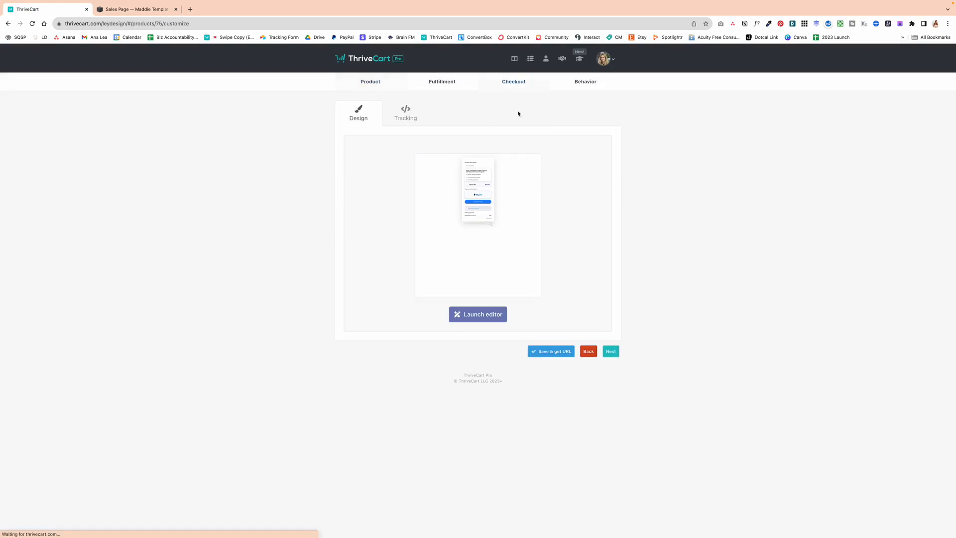
left_click(484, 237)
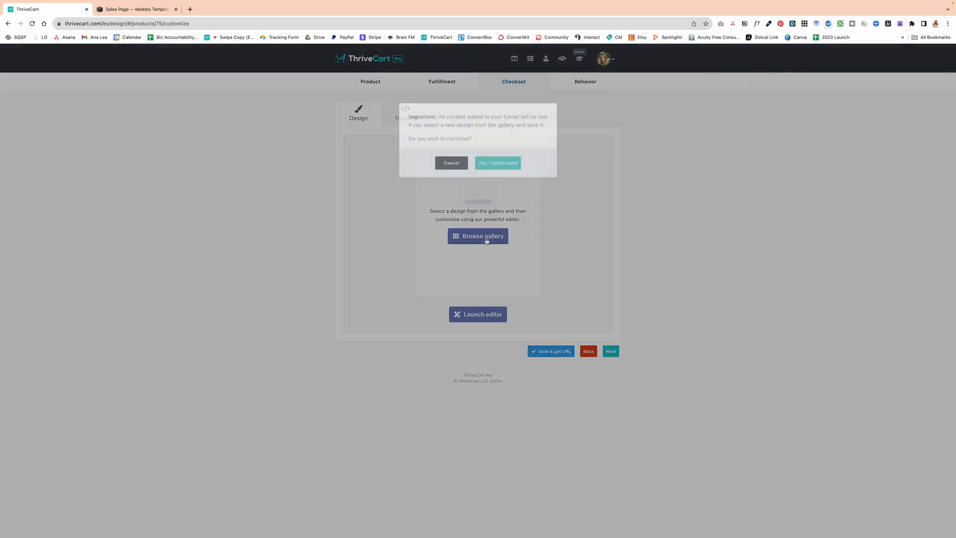
left_click(496, 164)
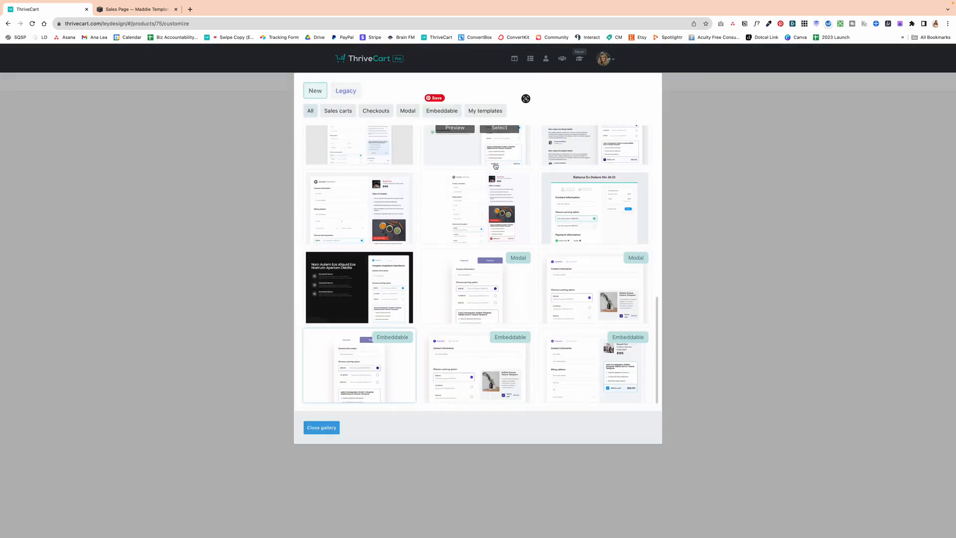
left_click(409, 111)
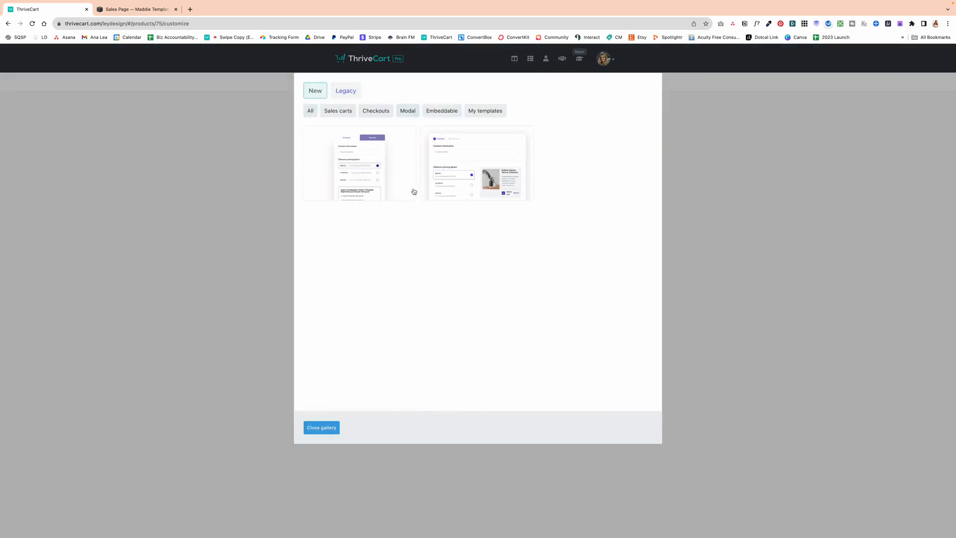
mouse_move(364, 171)
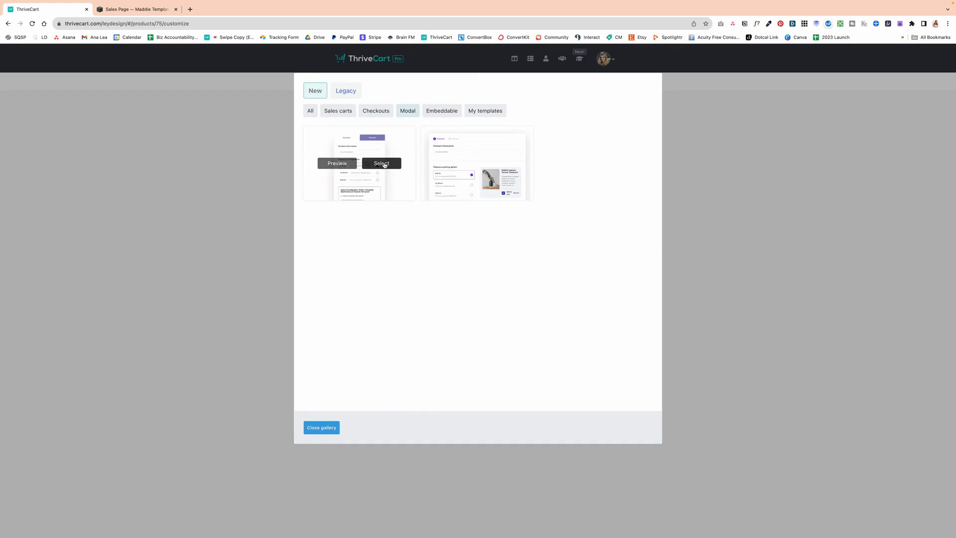
left_click(385, 166)
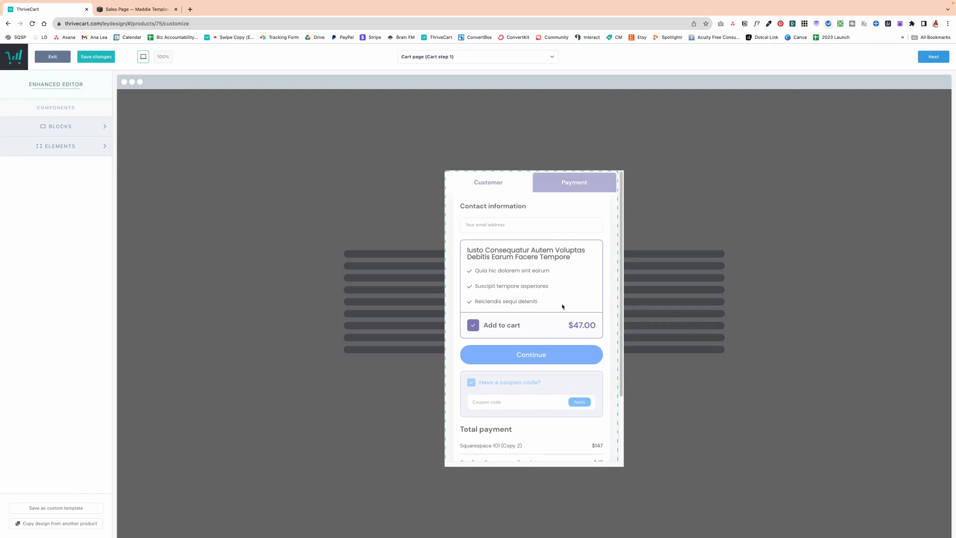
Examine the modal checkout design and the options of its headline, coupon and total payment elements.
scroll(563, 301, "down", 2)
scroll(563, 302, "up", 2)
left_click(393, 326)
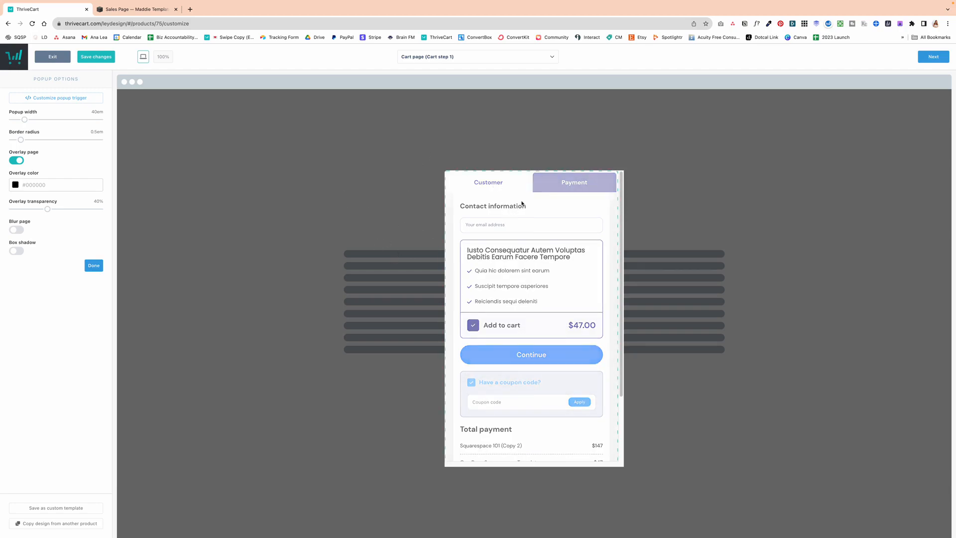
left_click(470, 187)
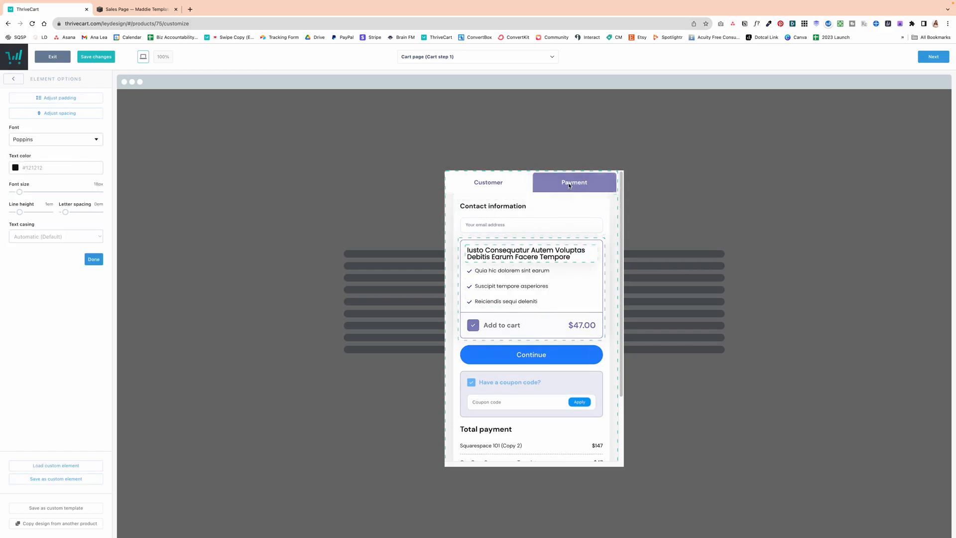
left_click(556, 259)
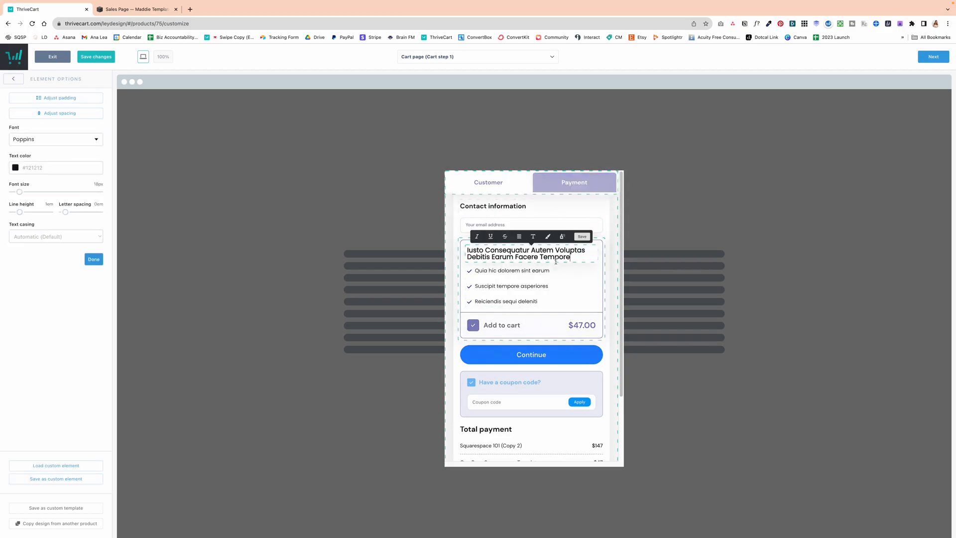
left_click(550, 396)
left_click(549, 426)
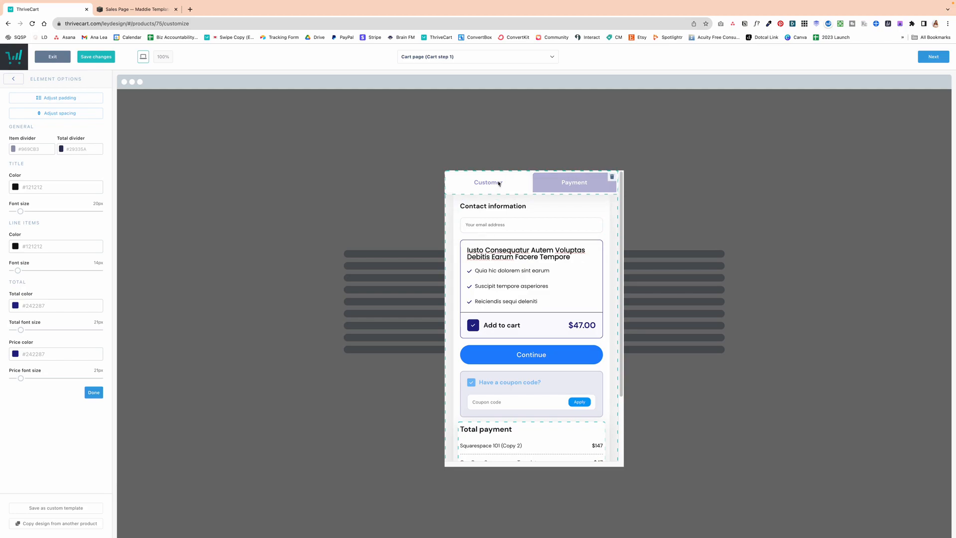
Set the popup width to 51em and its border radius to 0.75em.
left_click(411, 170)
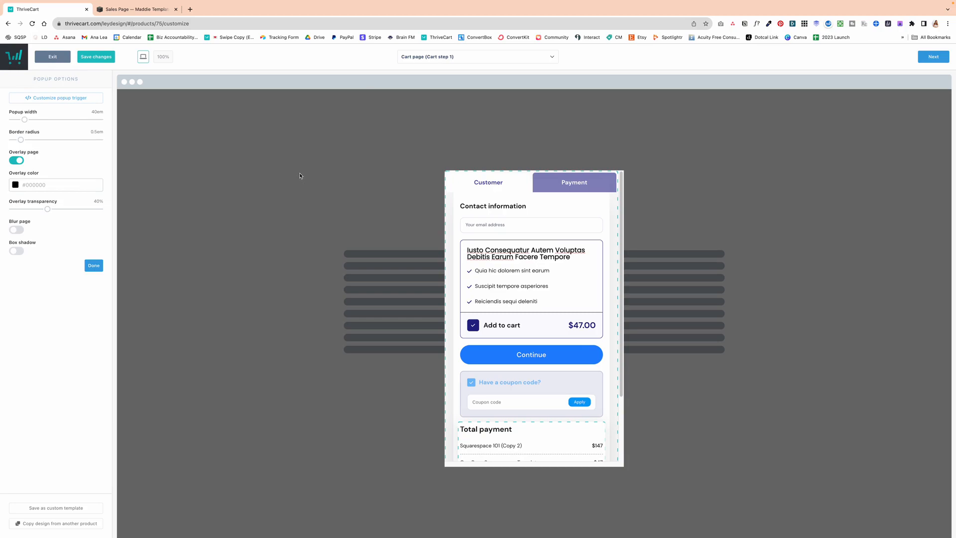
left_click_drag(27, 122, 26, 142)
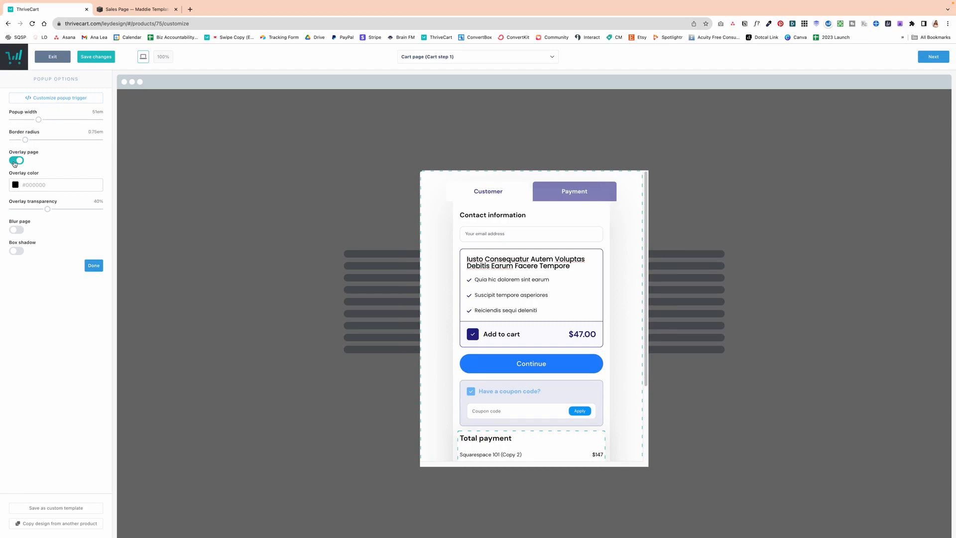
Try toggling the popup's page overlay, page blur and box shadow, restoring each one.
left_click(17, 160)
left_click(17, 160)
left_click(17, 230)
left_click(17, 230)
left_click(18, 252)
left_click(17, 251)
Customize the popup trigger and choose "Add a button" as the way to open the cart.
left_click(54, 99)
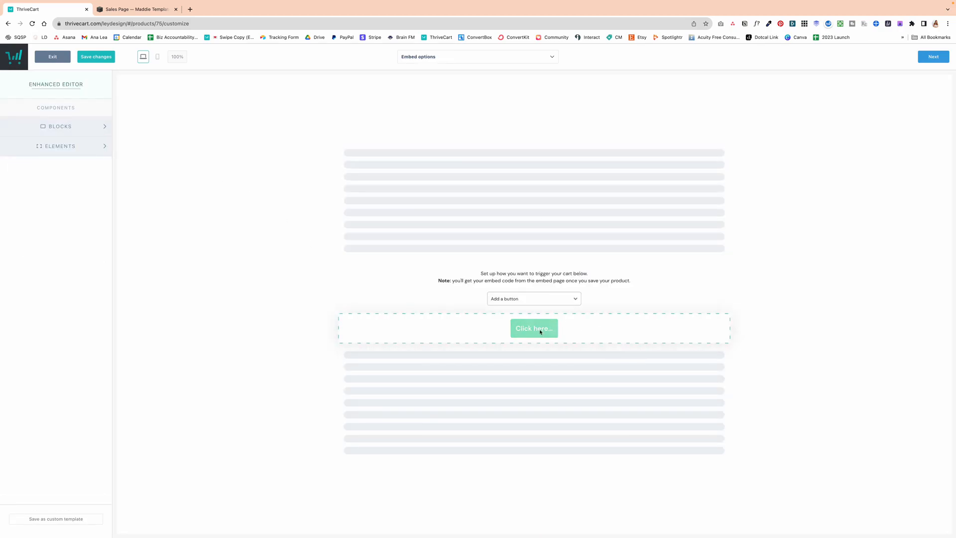
left_click(545, 303)
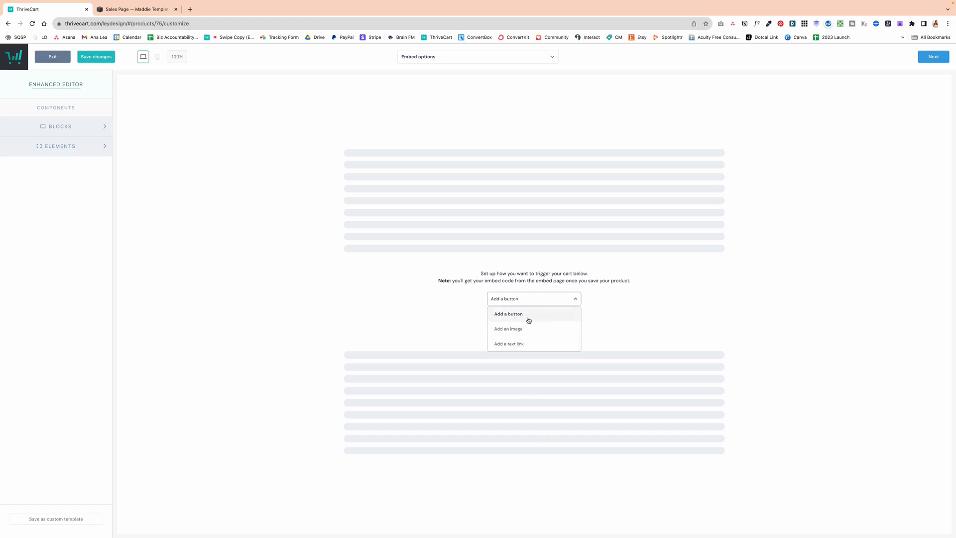
left_click(531, 319)
Try the "Click here..." trigger button at full width, return it to Standard size, and color it pink (#E91E63).
left_click(536, 327)
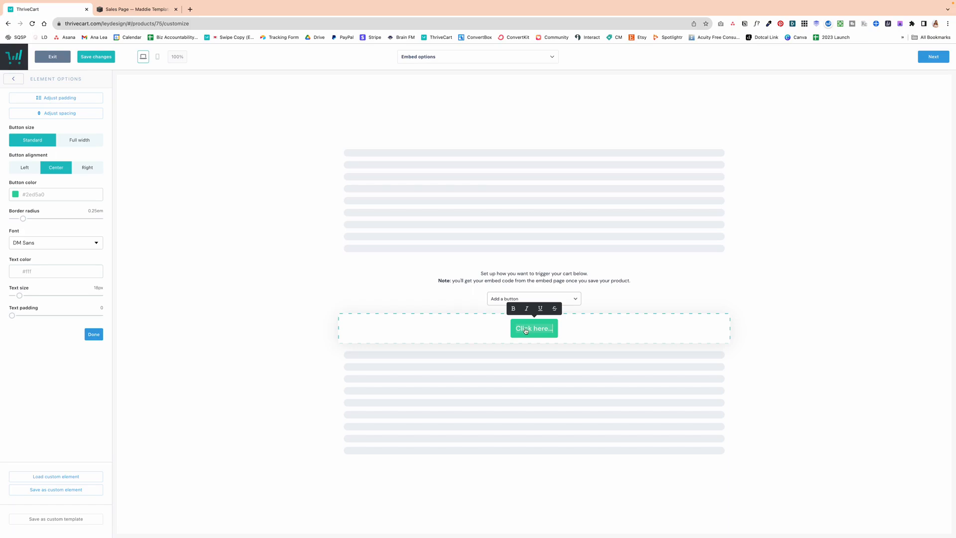
left_click(522, 329)
left_click(71, 141)
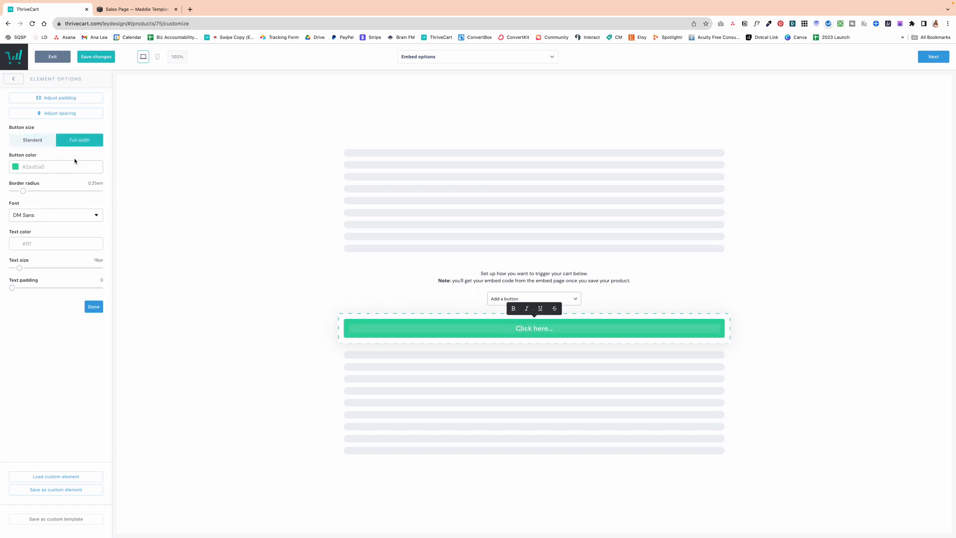
left_click(41, 146)
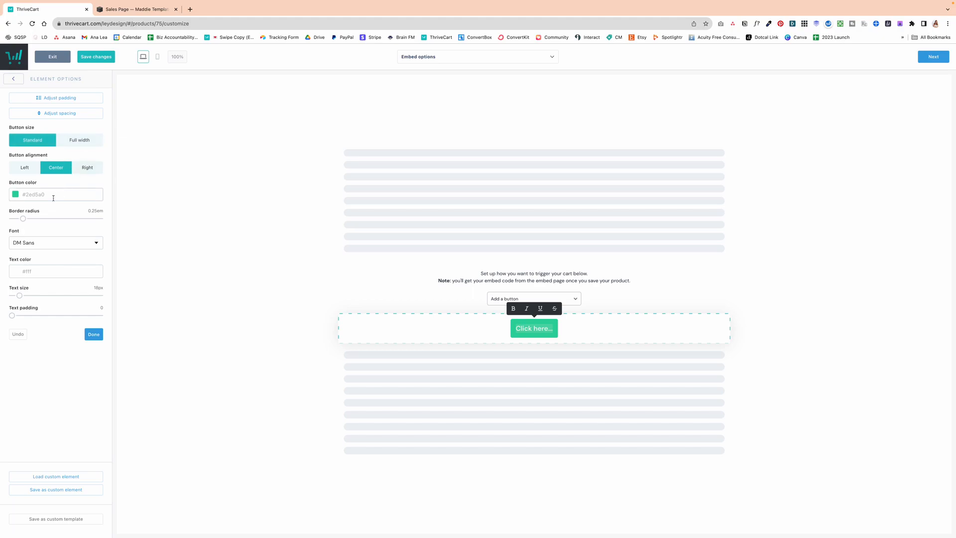
left_click(18, 195)
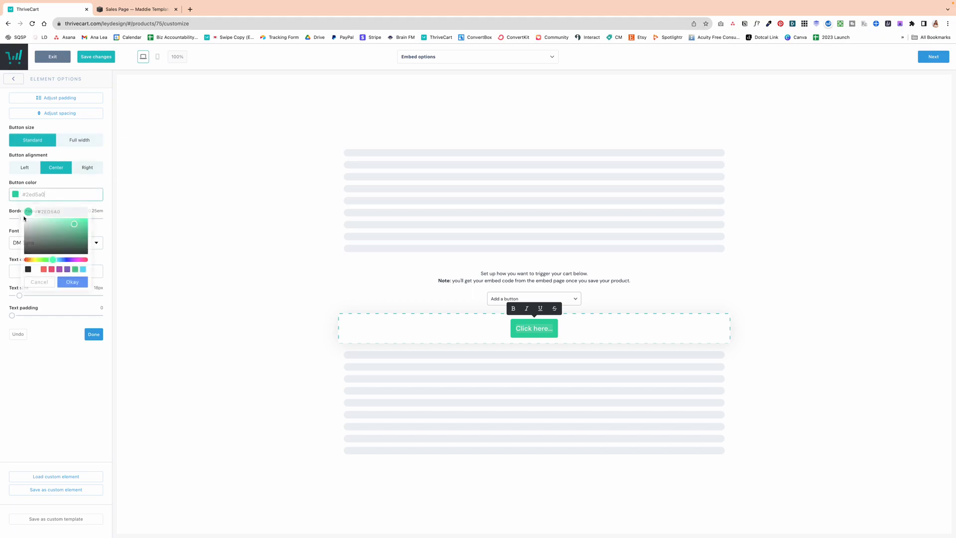
left_click(51, 269)
left_click(74, 282)
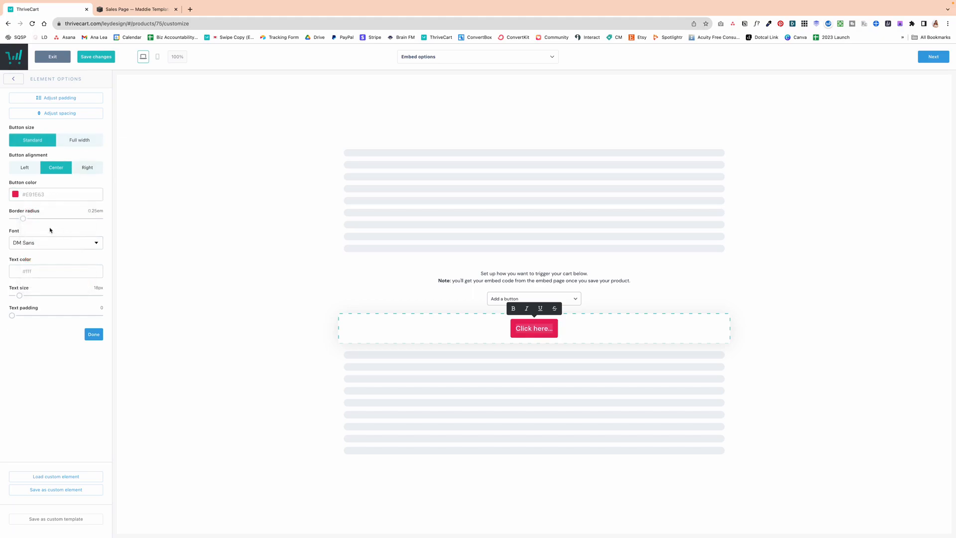
Change the popup trigger button's text to "ENROLL NOW".
left_click(48, 246)
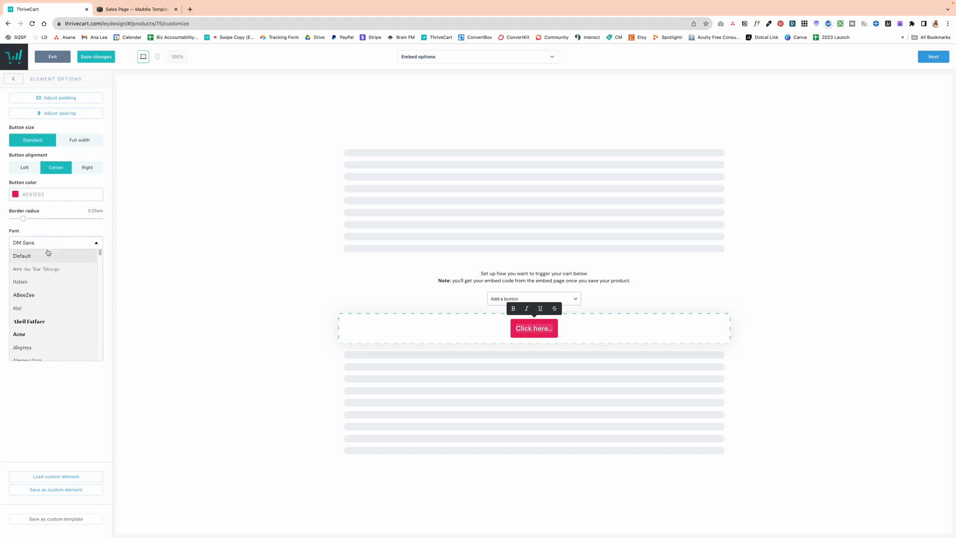
left_click(48, 248)
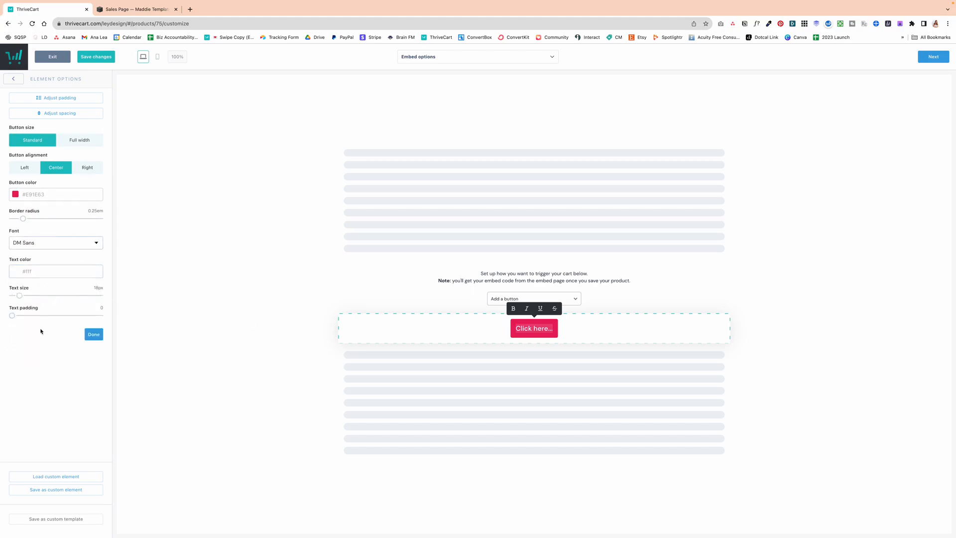
triple_click(519, 330)
type("ENROL")
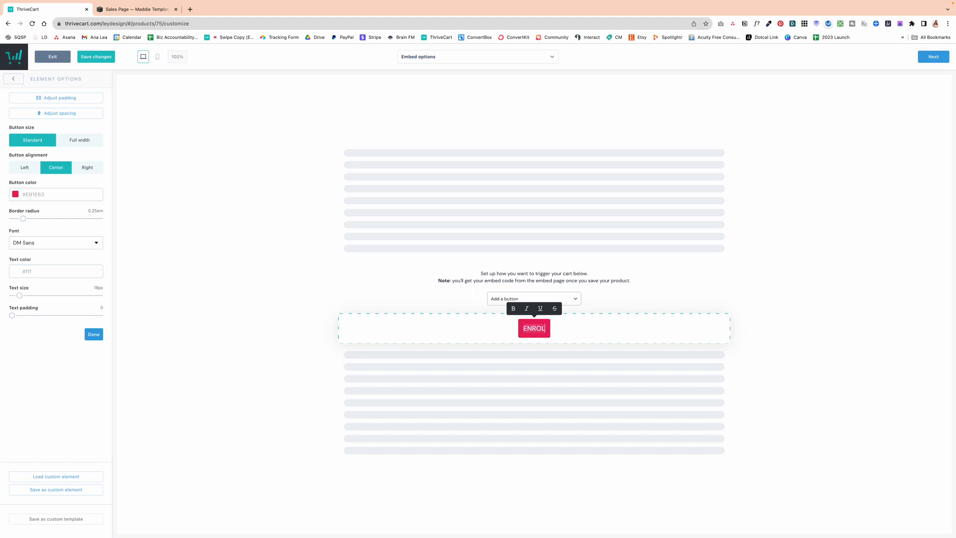
type("L NOW")
left_click(679, 292)
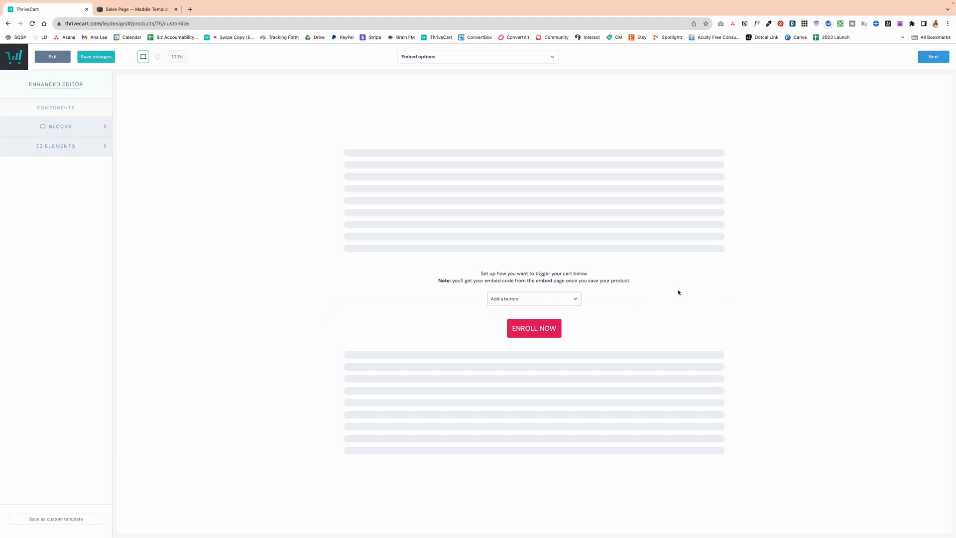
Advance through both cart steps and the success page to complete the checkout design, and save the product to get its code.
left_click(931, 57)
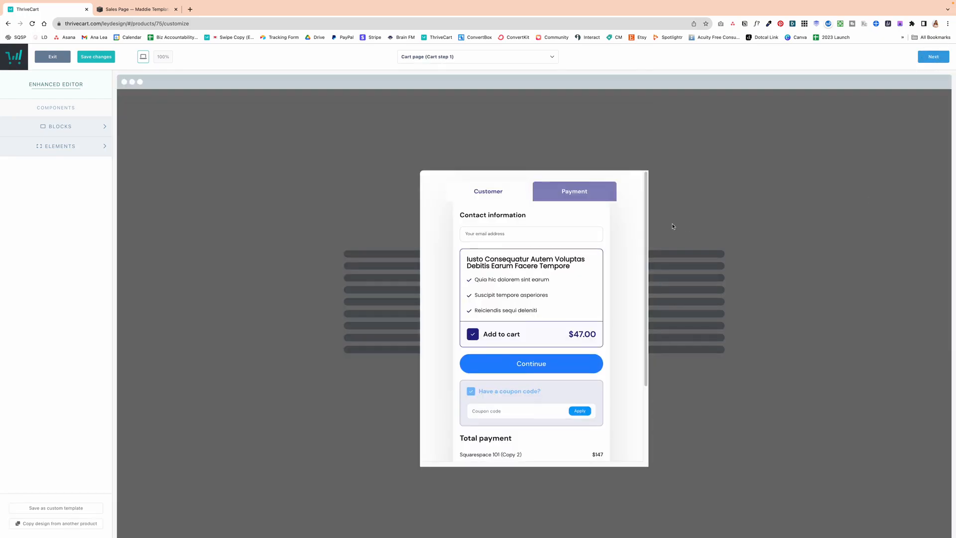
left_click(934, 57)
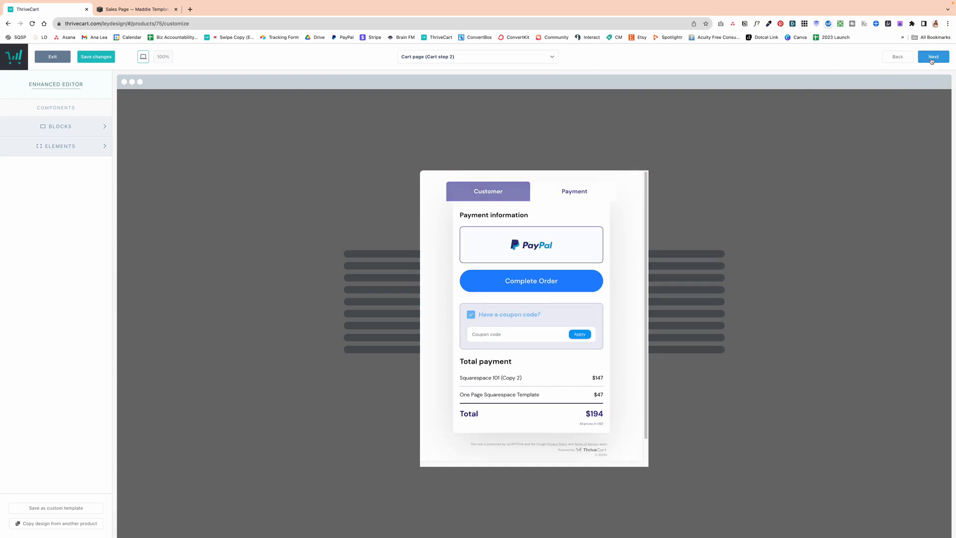
left_click(932, 57)
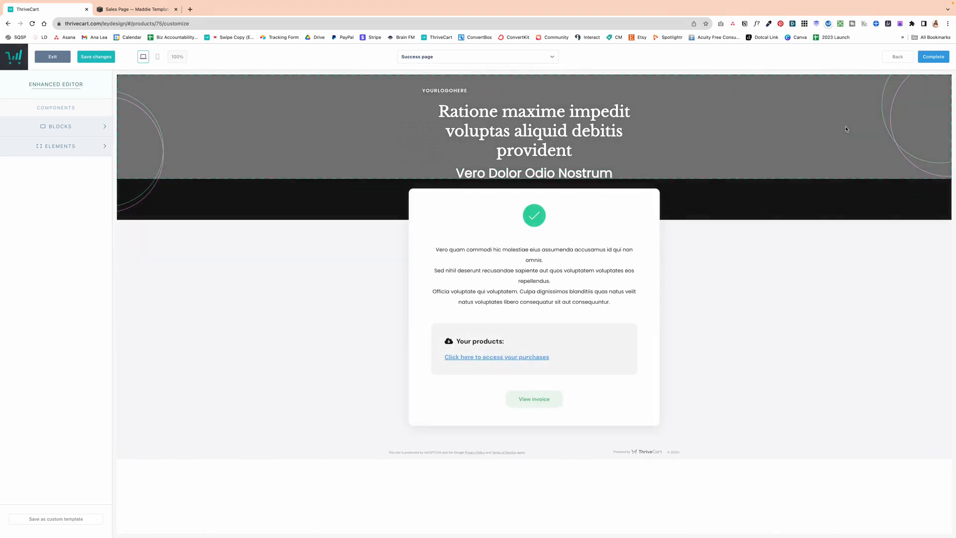
left_click(932, 57)
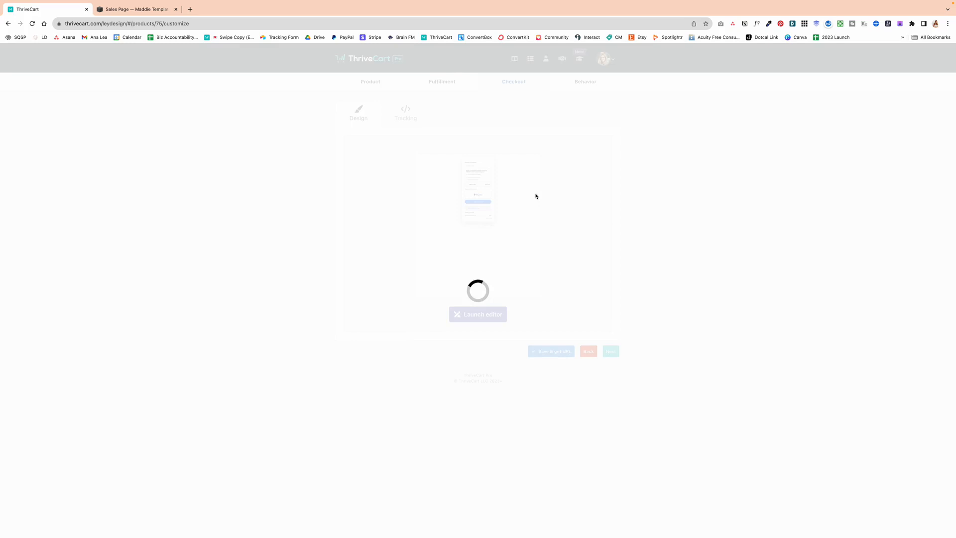
left_click(550, 352)
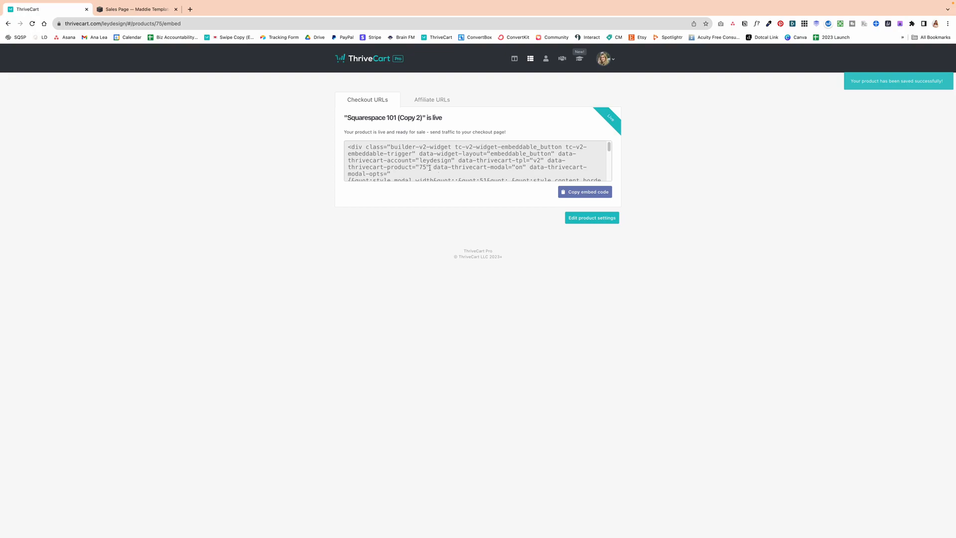
Copy the product's embed code and switch to Squarespace to start editing the Sales Page.
left_click(577, 193)
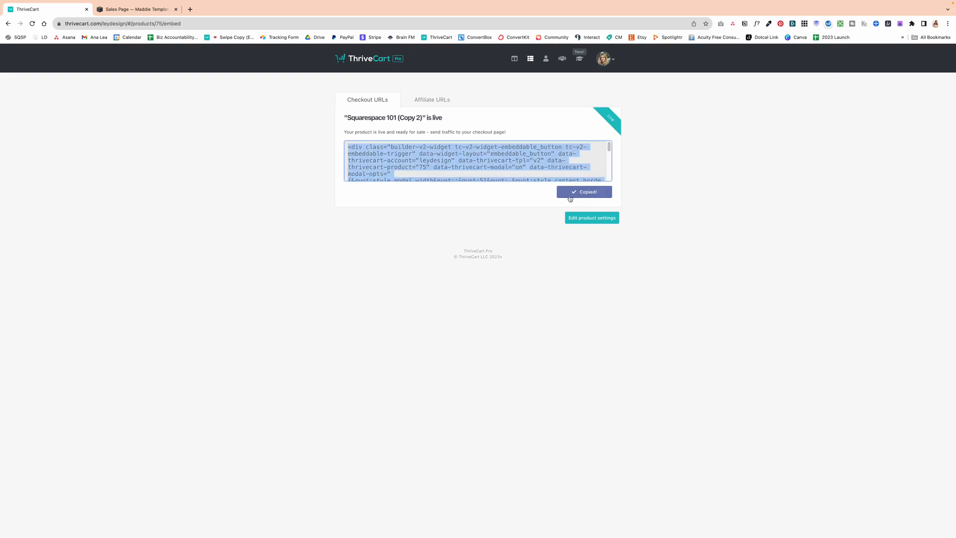
key("ctrl+Tab")
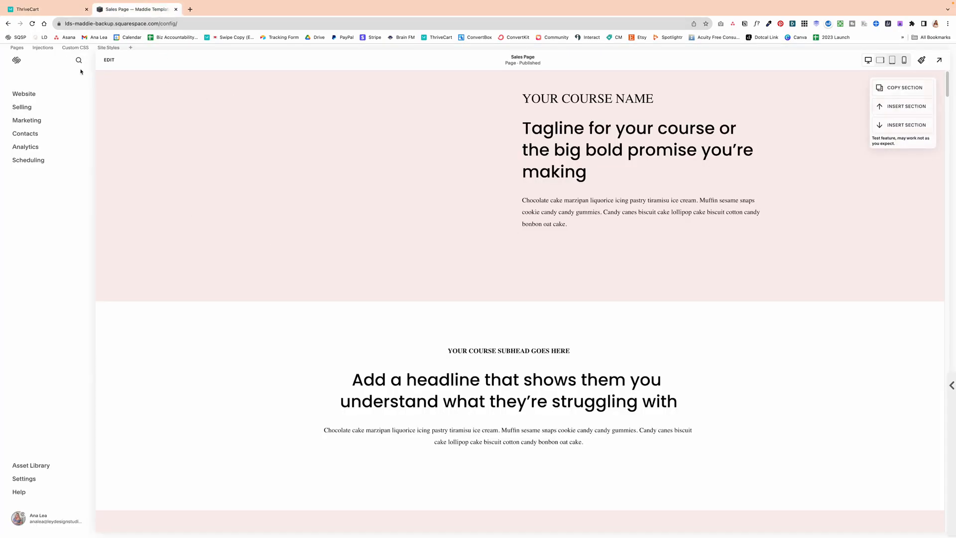
left_click(109, 65)
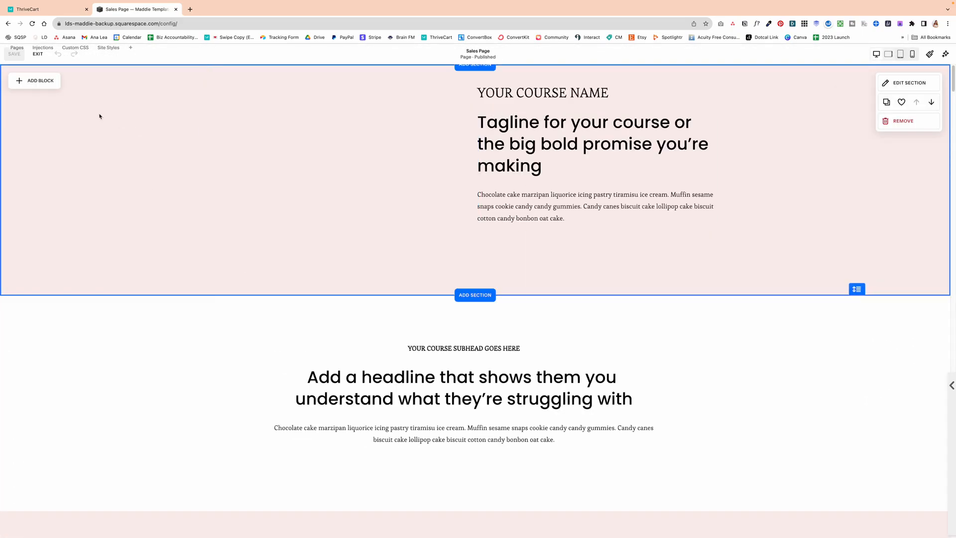
Add a Code block below the hero section's paragraph, widening it to match the text column and reducing its height slightly.
left_click(39, 82)
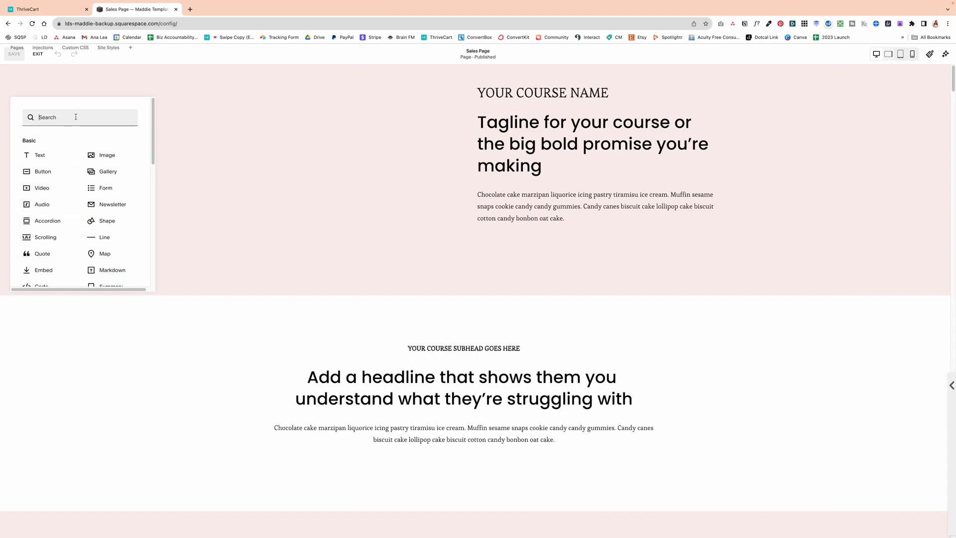
left_click(75, 116)
type("code")
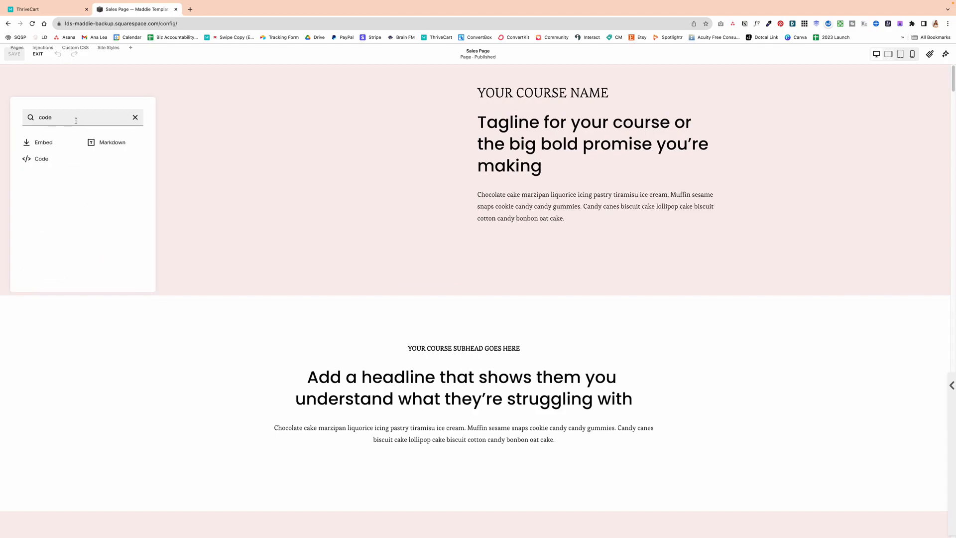
left_click(42, 158)
left_click_drag(238, 113, 513, 244)
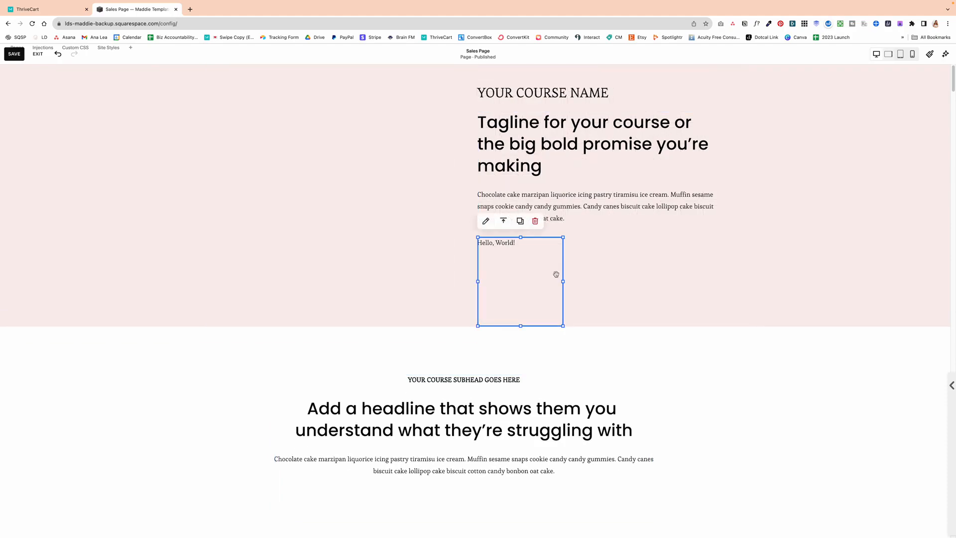
left_click_drag(562, 281, 720, 280)
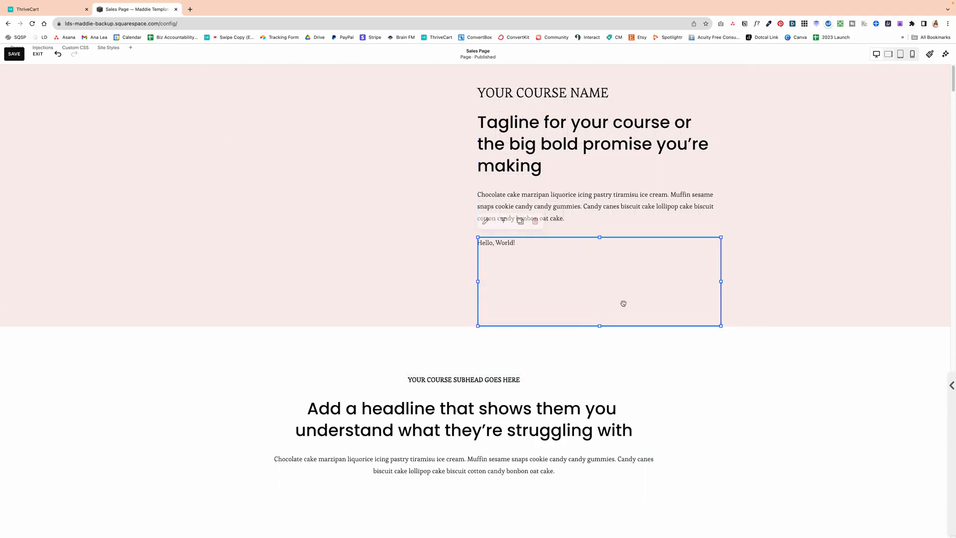
mouse_move(598, 325)
left_mouse_down()
mouse_move(597, 307)
mouse_move(590, 310)
left_mouse_up()
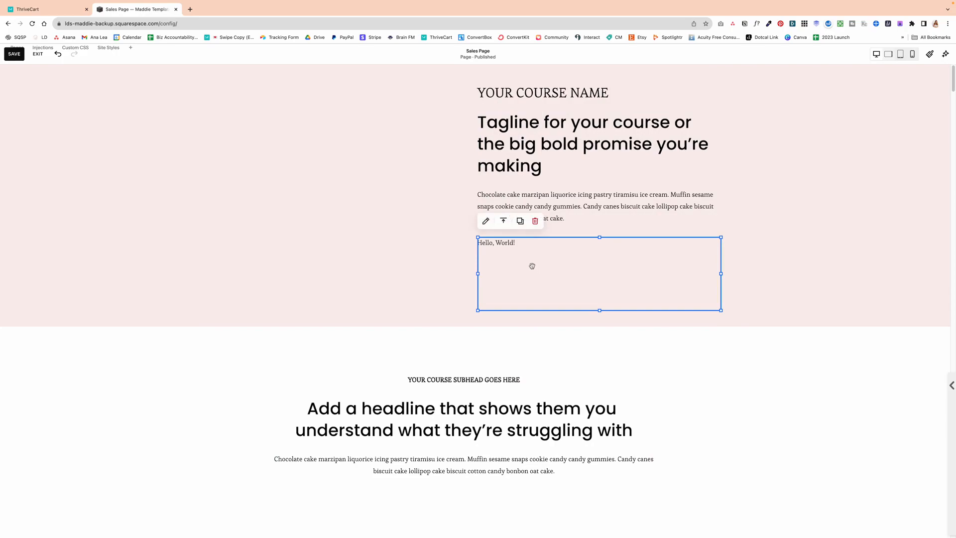
Replace the Code block's placeholder code with the copied ThriveCart embed code and save the page.
left_click(485, 220)
left_click_drag(832, 280, 743, 281)
key("ctrl+v")
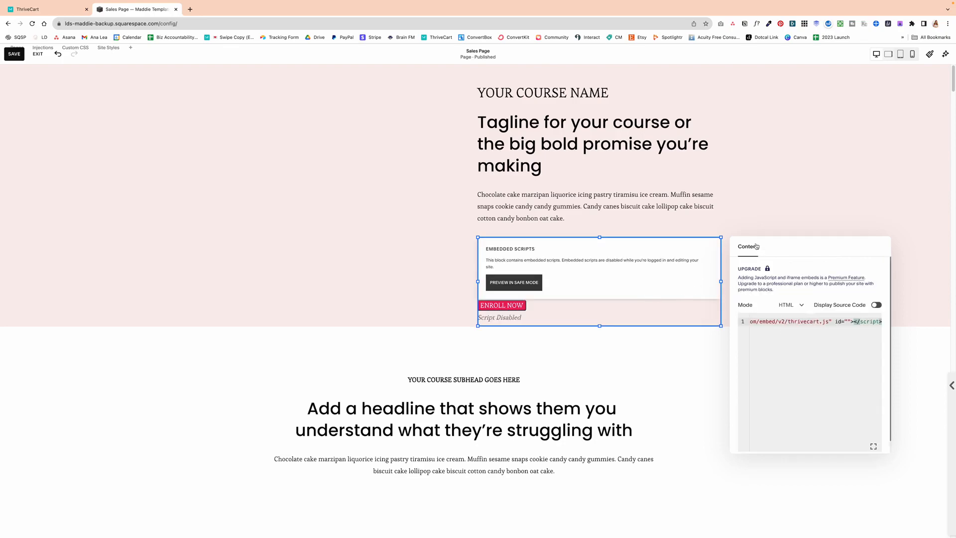
left_click(327, 132)
left_click(14, 53)
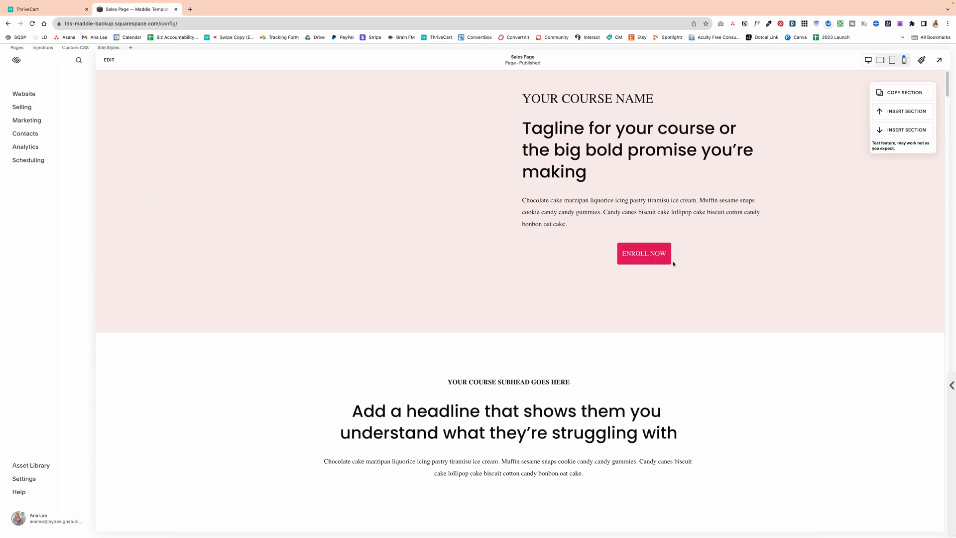
Test the checkout popup by launching it from the "ENROLL NOW" button on the sales page.
left_click(633, 259)
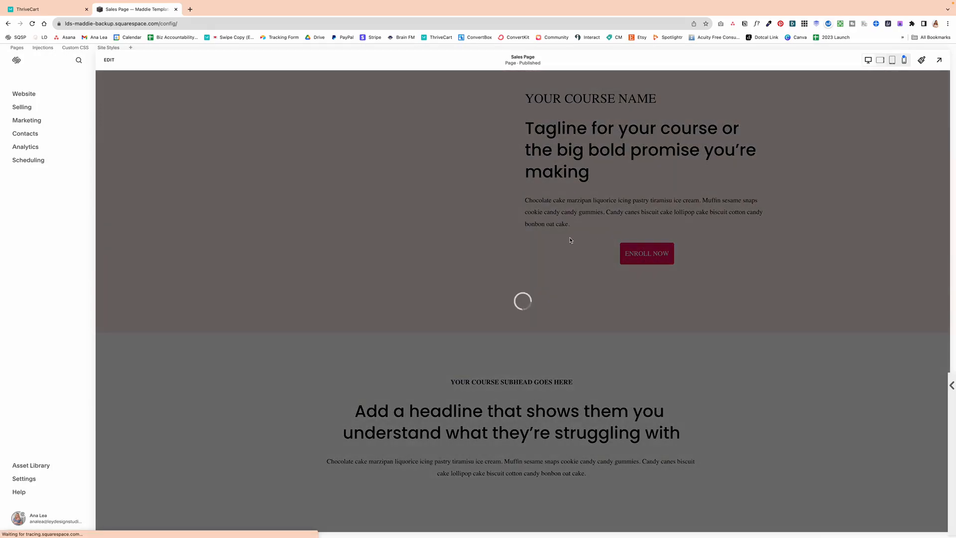